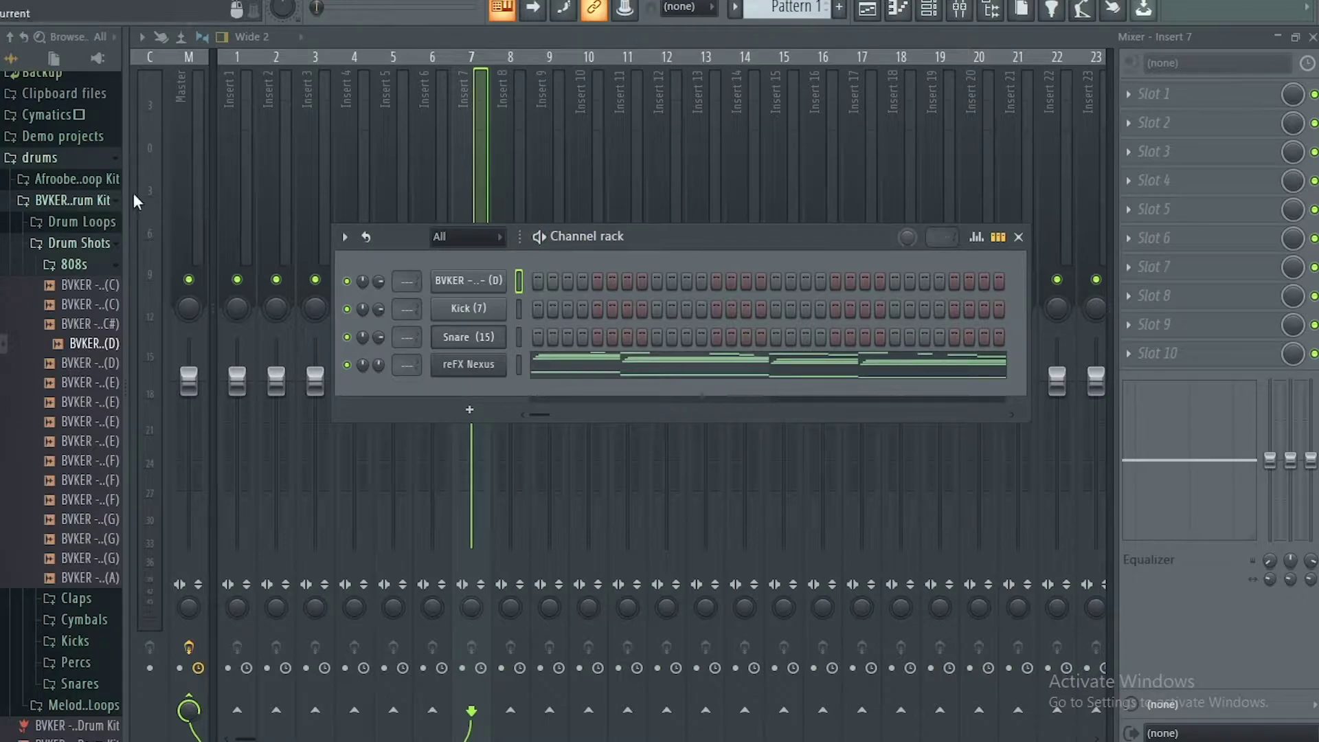
# Collapse the sample browser, reposition the Channel rack and play the pattern with Kick, Snare, Nexus and 808.
pyautogui.moveTo(126, 189); pyautogui.dragTo(3, 188)
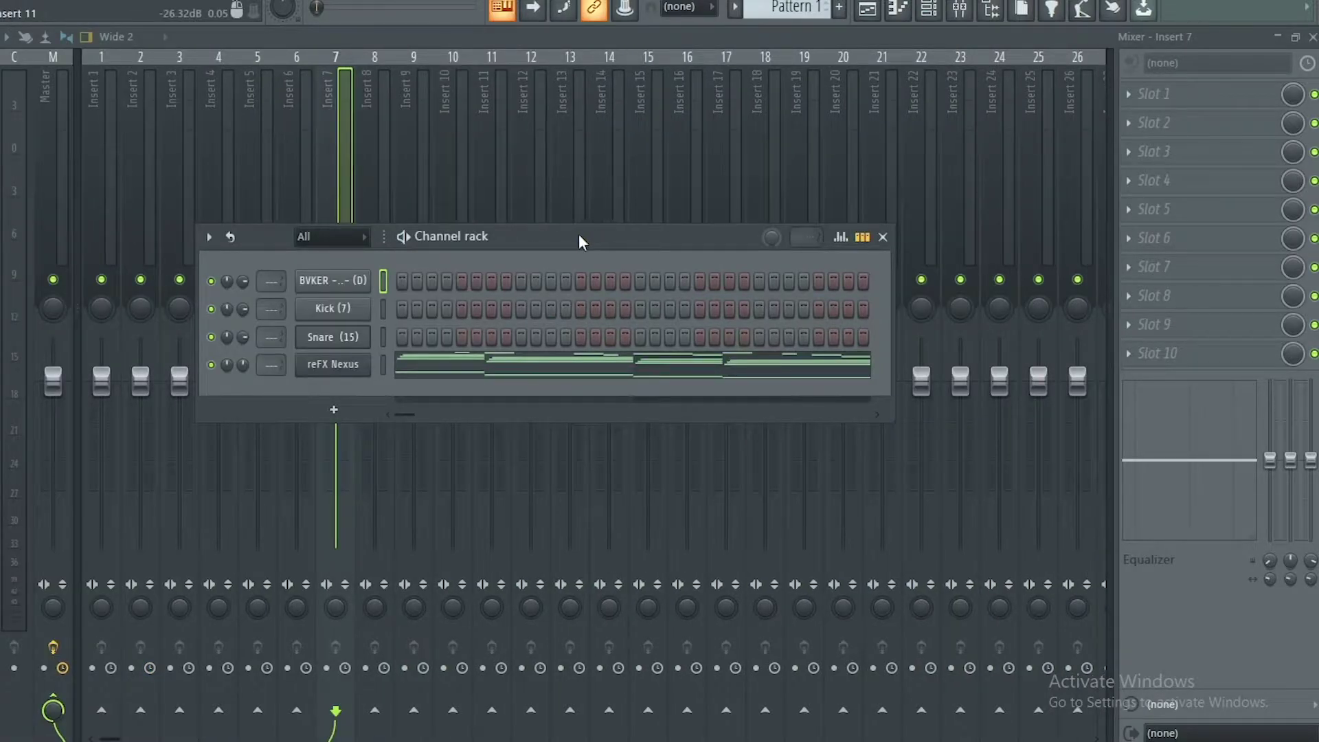
pyautogui.moveTo(578, 234); pyautogui.dragTo(576, 204)
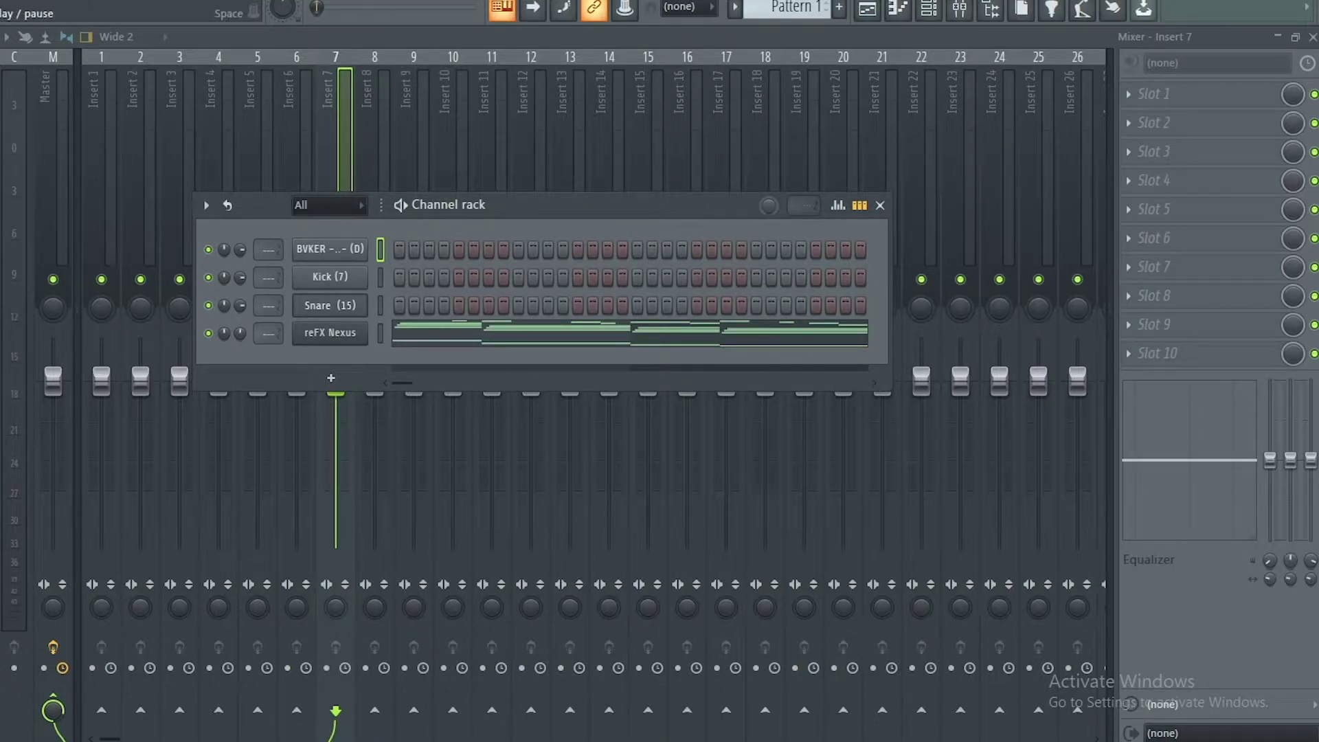
pyautogui.press('space')
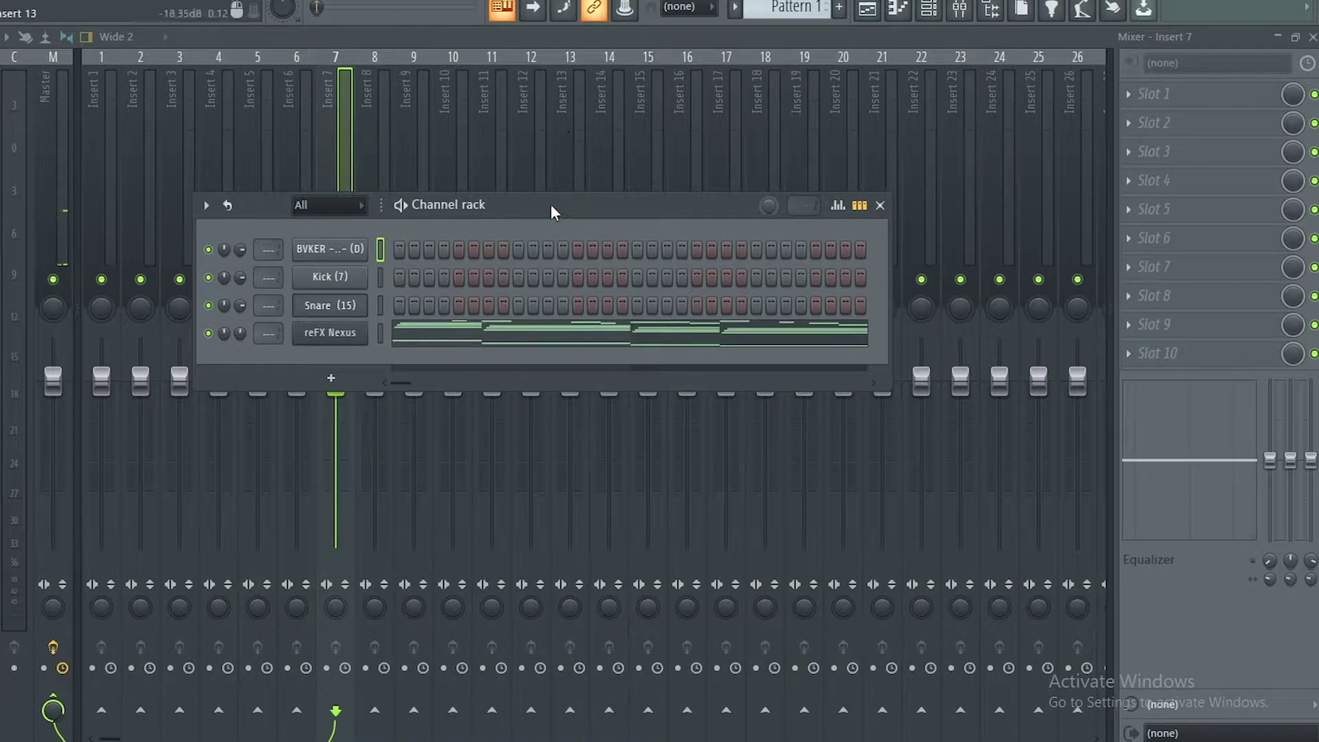
pyautogui.moveTo(550, 204)
pyautogui.mouseDown()
pyautogui.moveTo(562, 290)
pyautogui.moveTo(562, 183)
pyautogui.mouseUp()
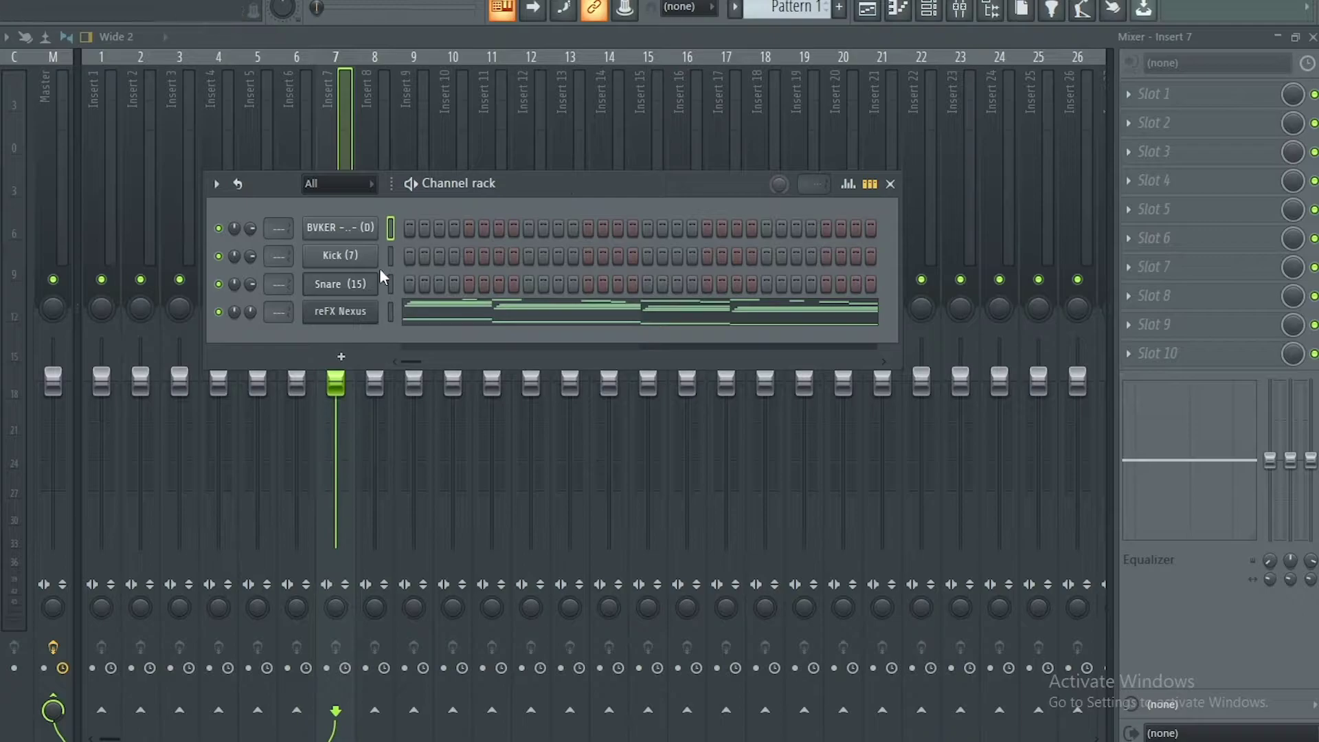
# Start the loop and add snare and kick steps across the first half of the bar.
pyautogui.press('space')
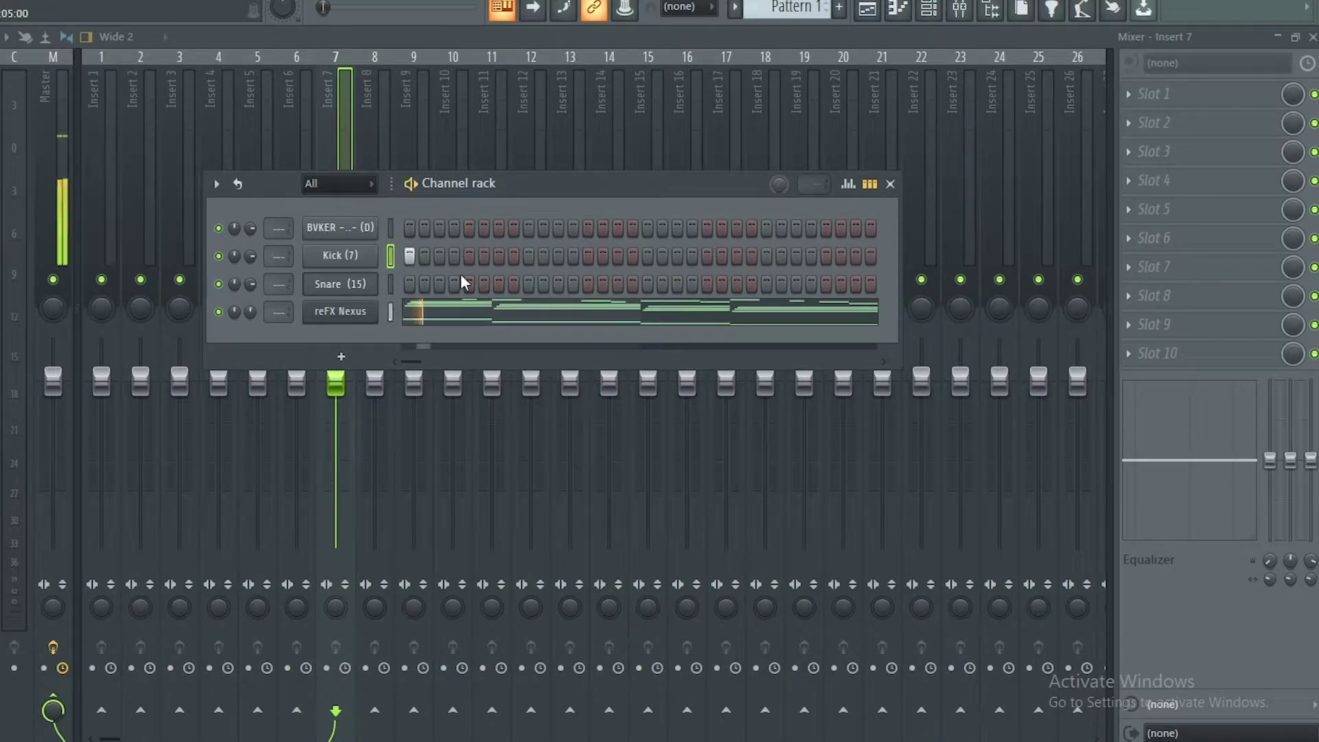
pyautogui.click(455, 283)
pyautogui.click(499, 284)
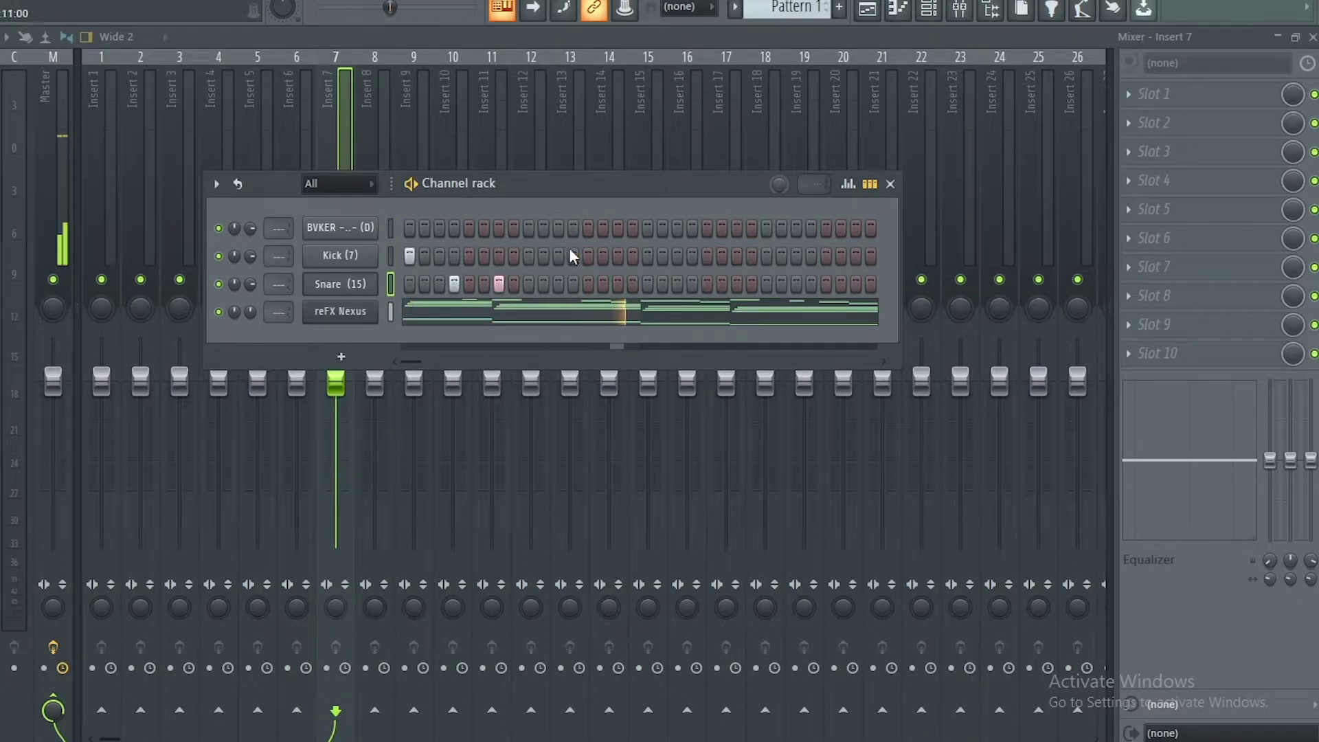
pyautogui.click(558, 256)
pyautogui.click(588, 283)
pyautogui.click(645, 255)
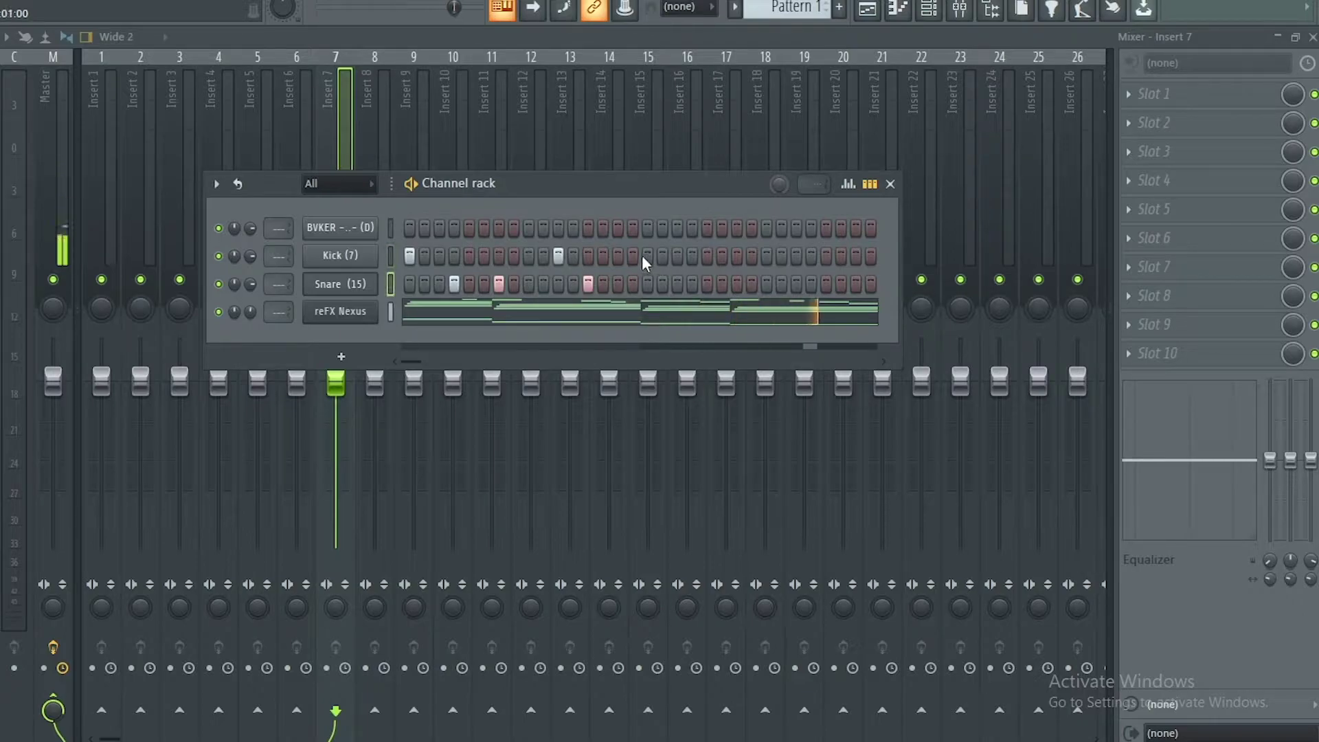
pyautogui.click(691, 256)
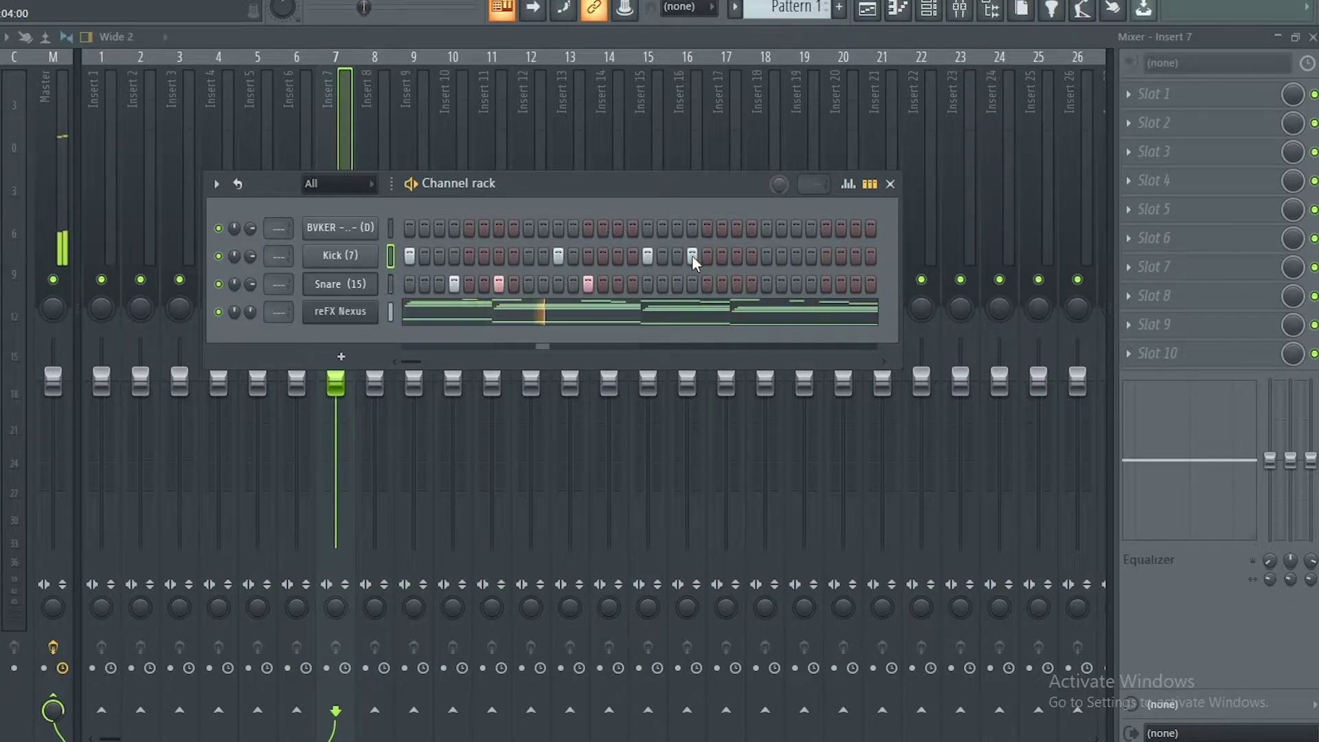
# Add and adjust kick and snare steps in the second half, then stop playback.
pyautogui.click(737, 284)
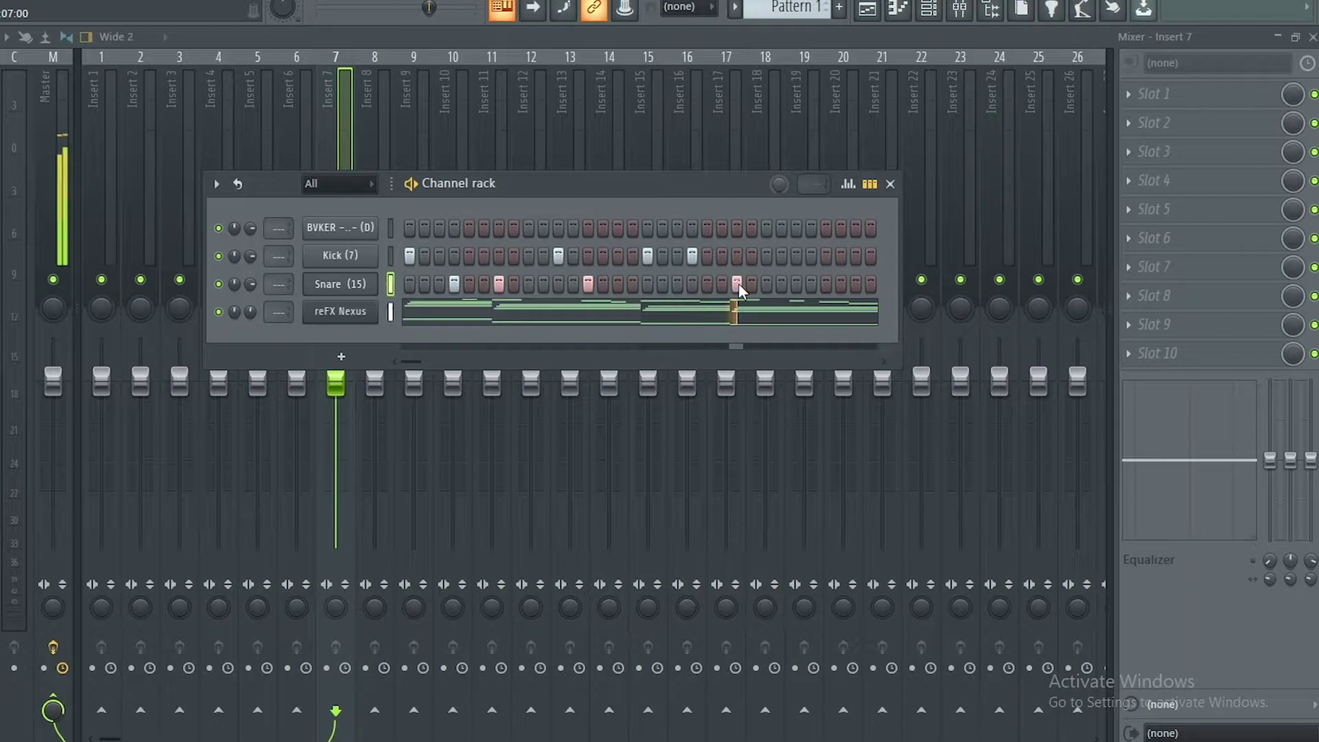
pyautogui.click(810, 255)
pyautogui.click(811, 256)
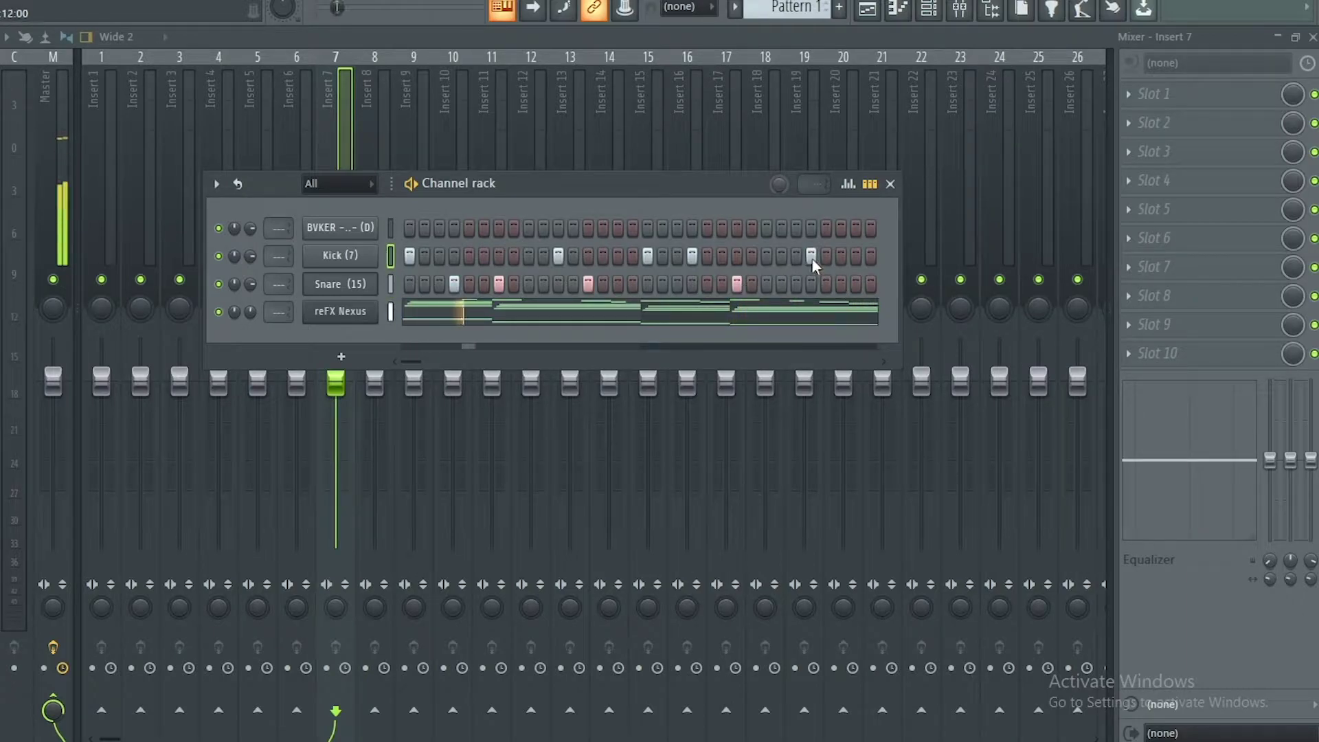
pyautogui.click(796, 256)
pyautogui.click(841, 283)
pyautogui.click(856, 283)
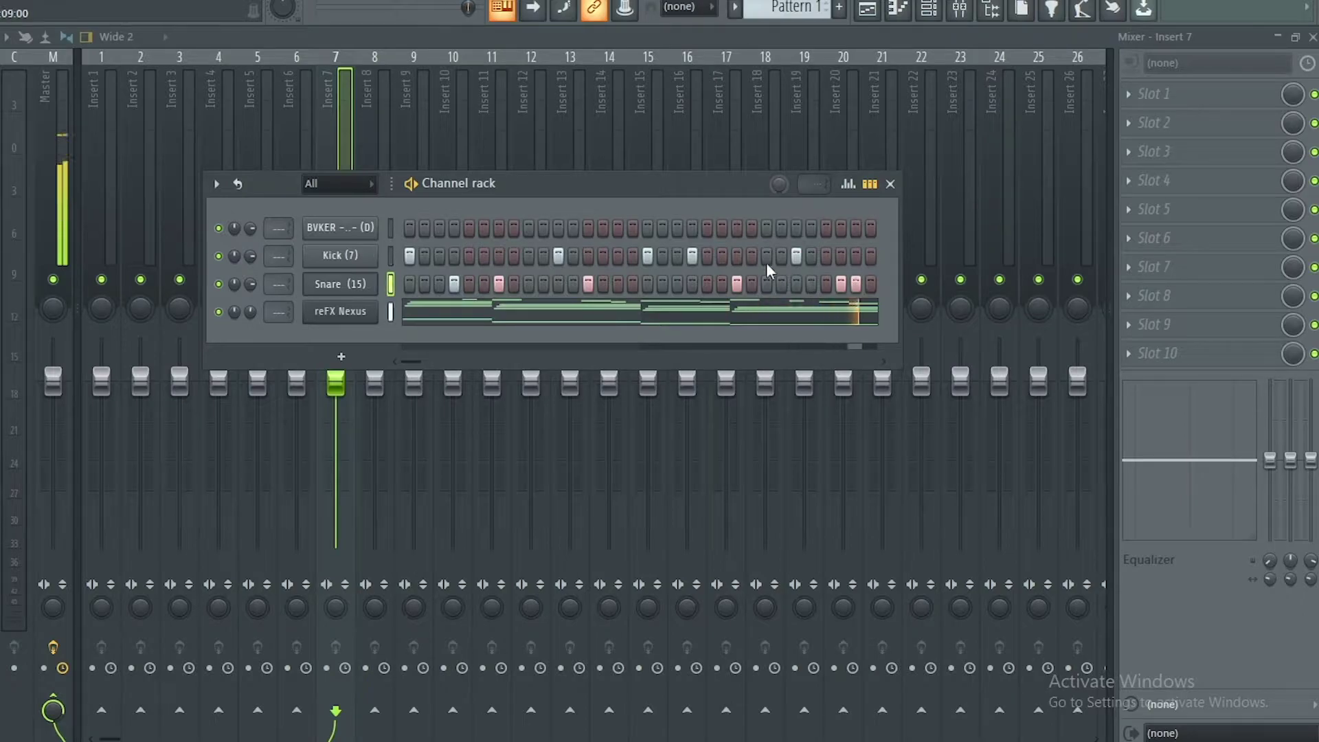
pyautogui.press('space')
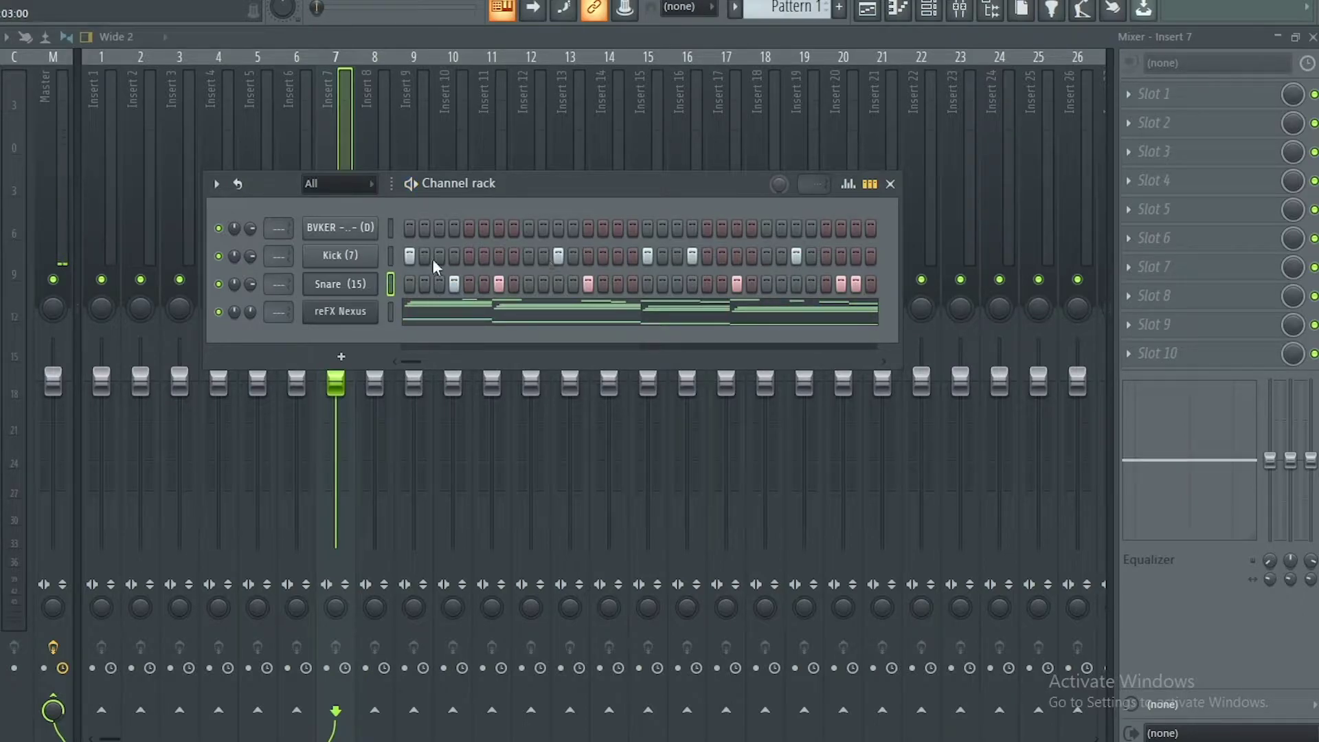
# Set the BVKER 808 channel to Cut itself and open its channel settings window.
pyautogui.moveTo(521, 187); pyautogui.dragTo(580, 177)
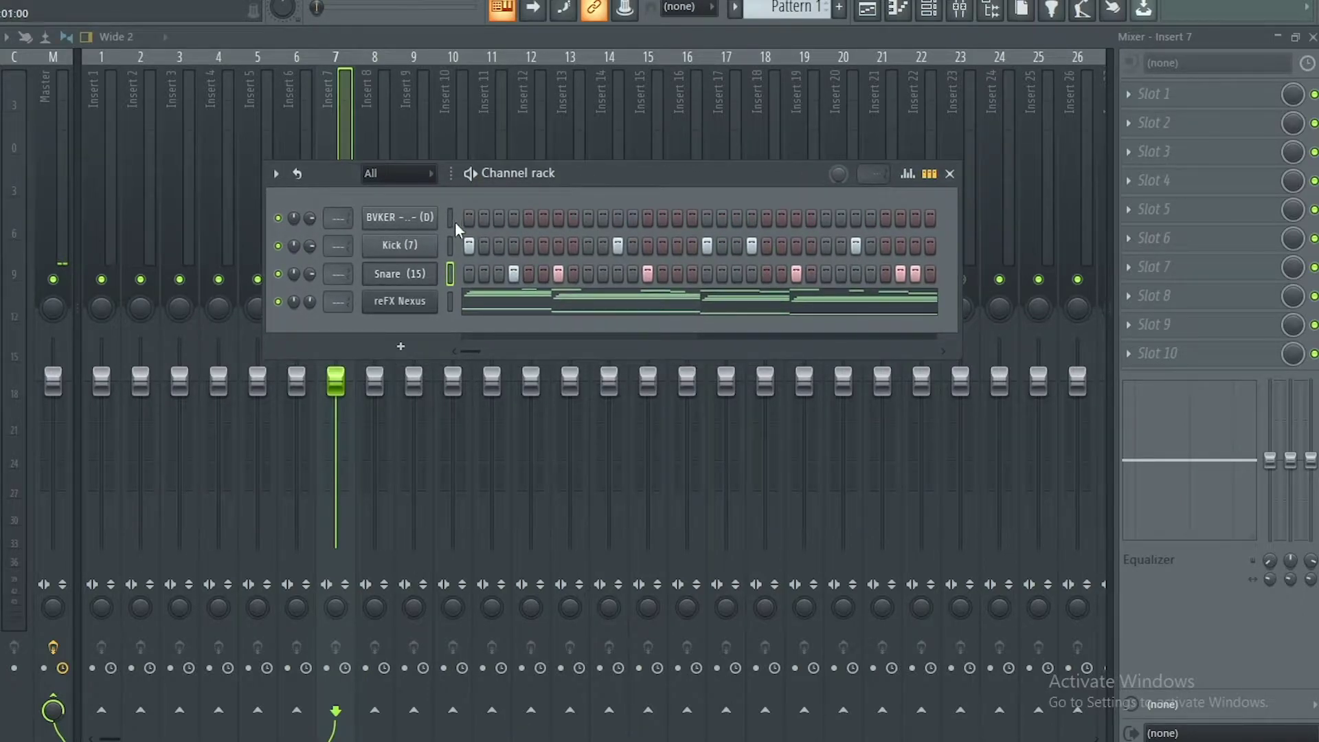
pyautogui.rightClick(416, 219)
pyautogui.click(474, 335)
pyautogui.click(420, 217)
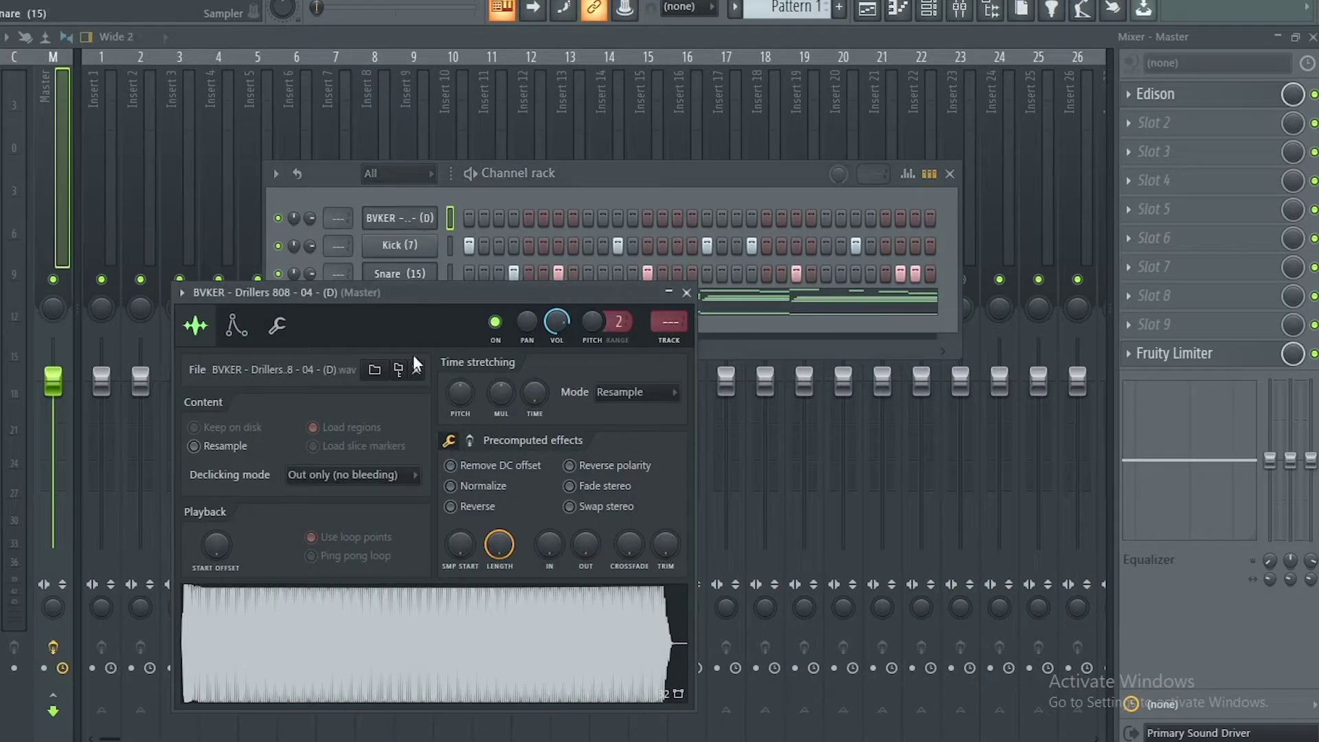
pyautogui.moveTo(412, 296); pyautogui.dragTo(481, 219)
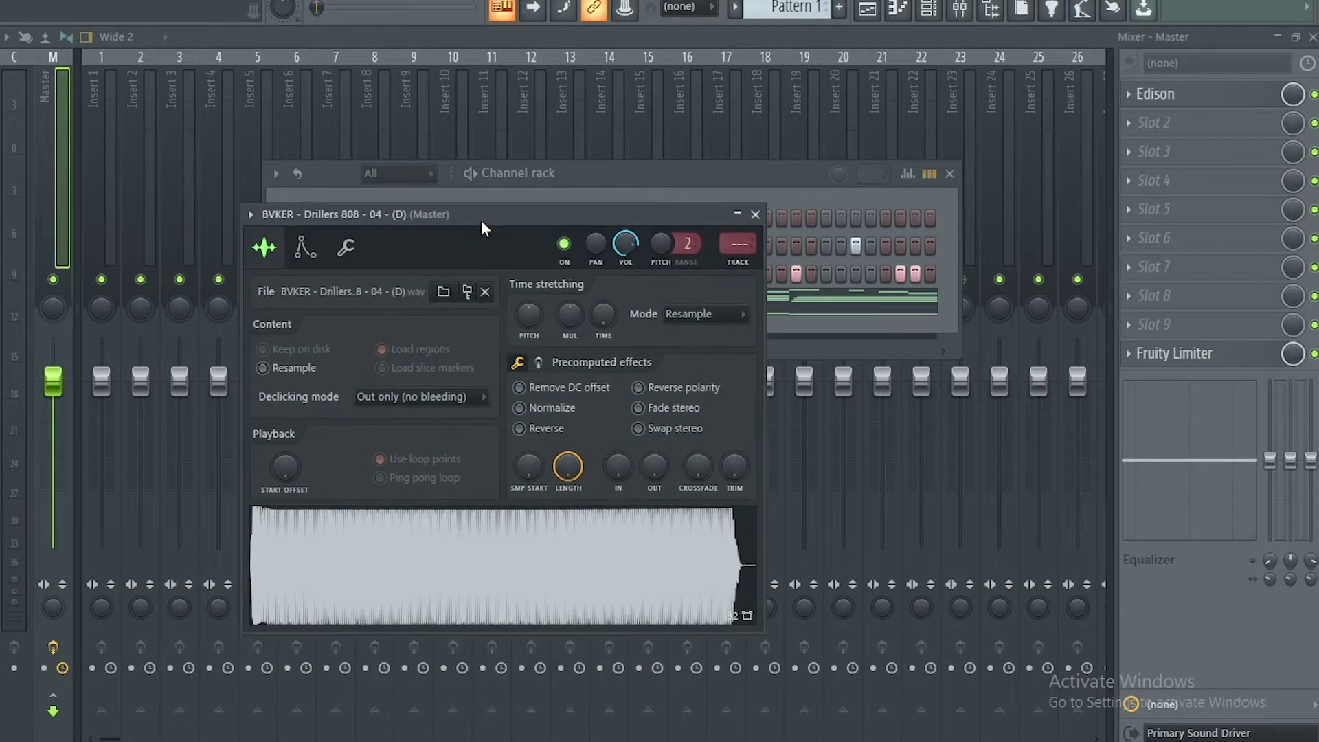
# Enable the 808's volume envelope with zero attack, zero sustain and a short release.
pyautogui.click(307, 253)
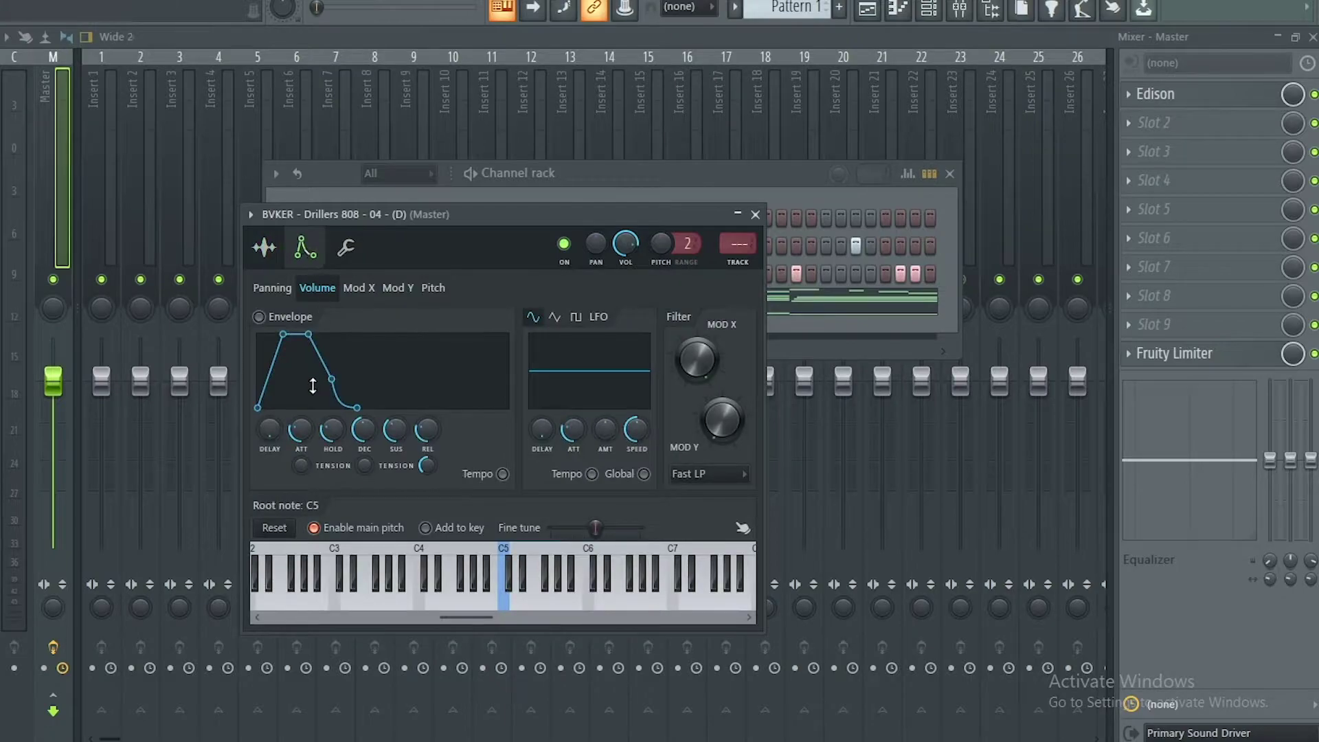
pyautogui.moveTo(301, 429); pyautogui.dragTo(462, 650)
pyautogui.moveTo(388, 429); pyautogui.dragTo(519, 605)
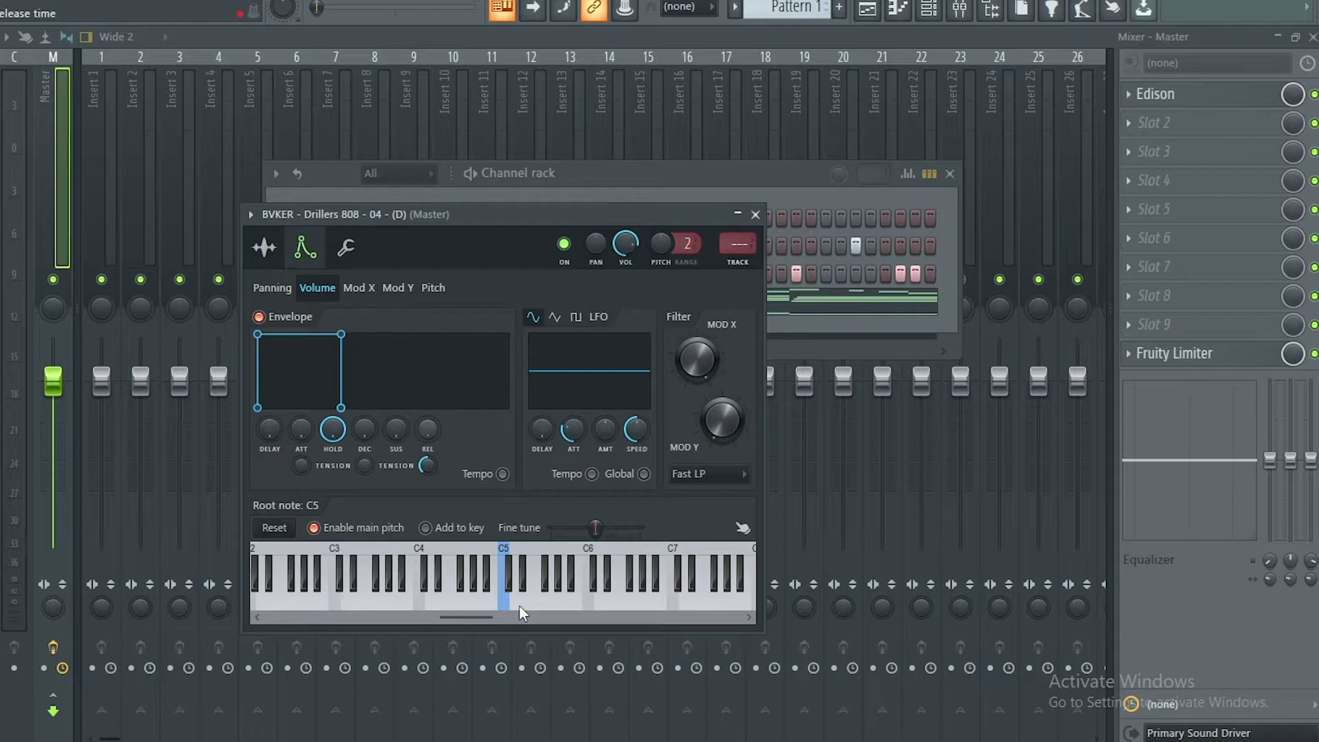
pyautogui.click(264, 247)
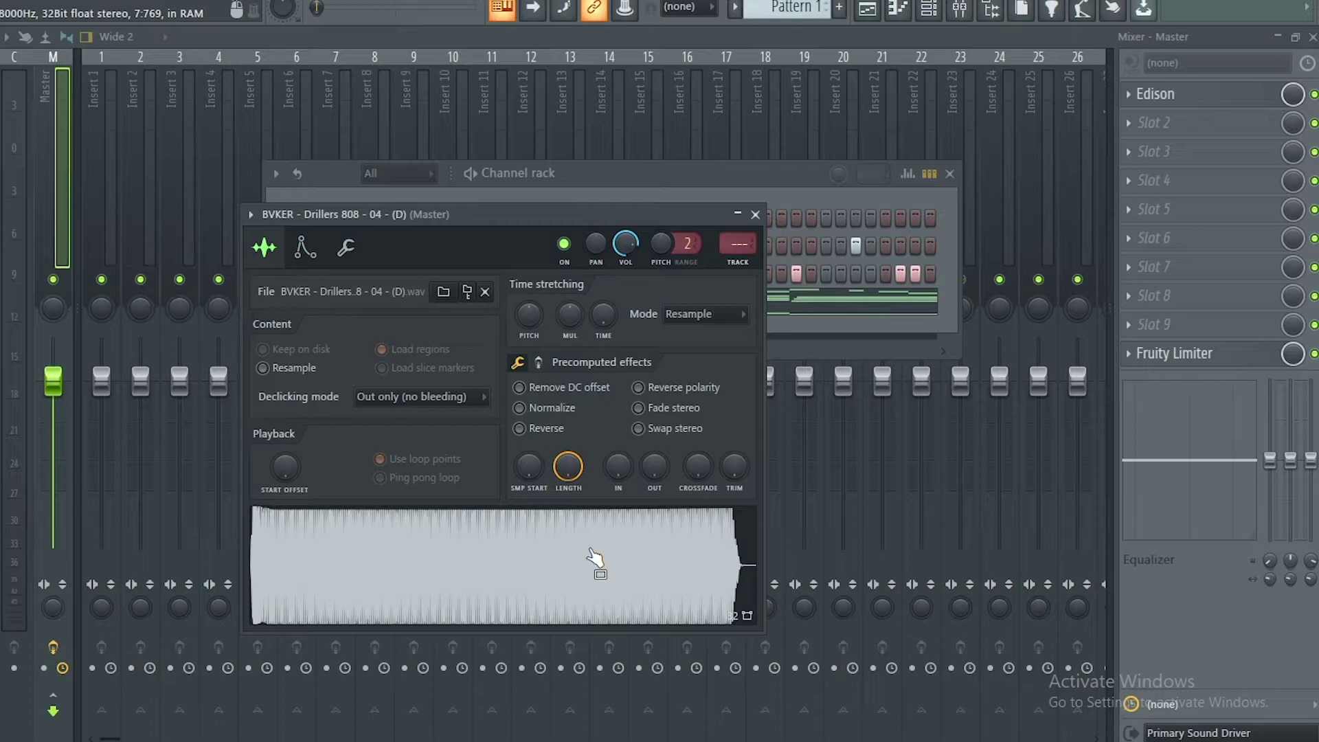
# Load the Drillers 808 - 04 (D) sample into Edison and run Detect pitch regions.
pyautogui.rightClick(410, 555)
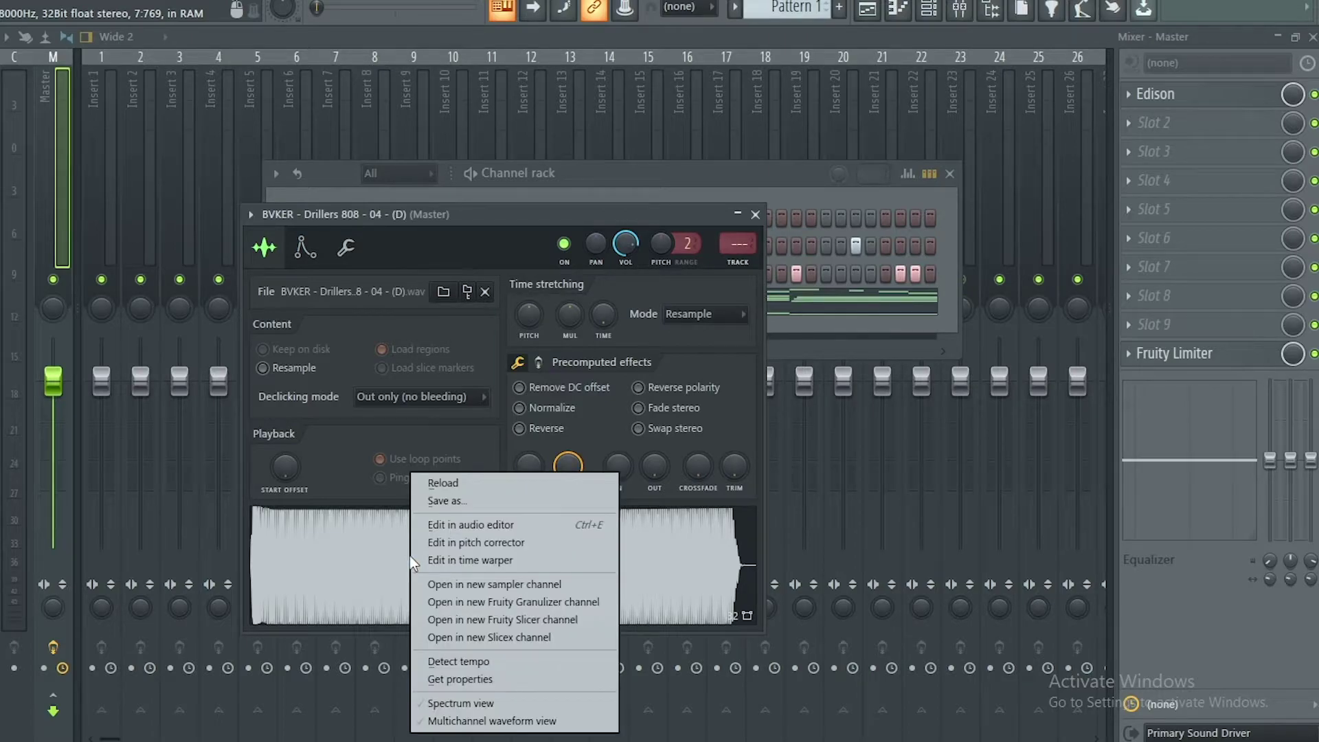
pyautogui.click(484, 526)
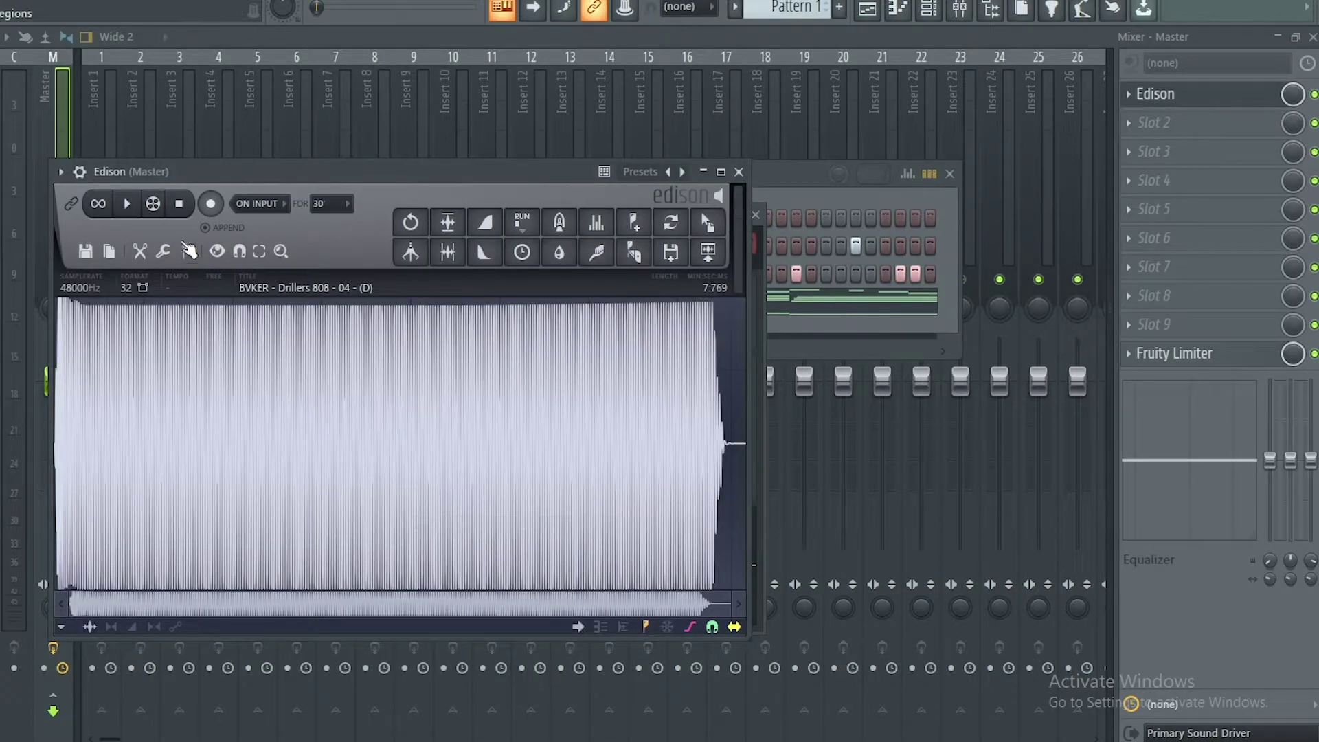
pyautogui.click(186, 252)
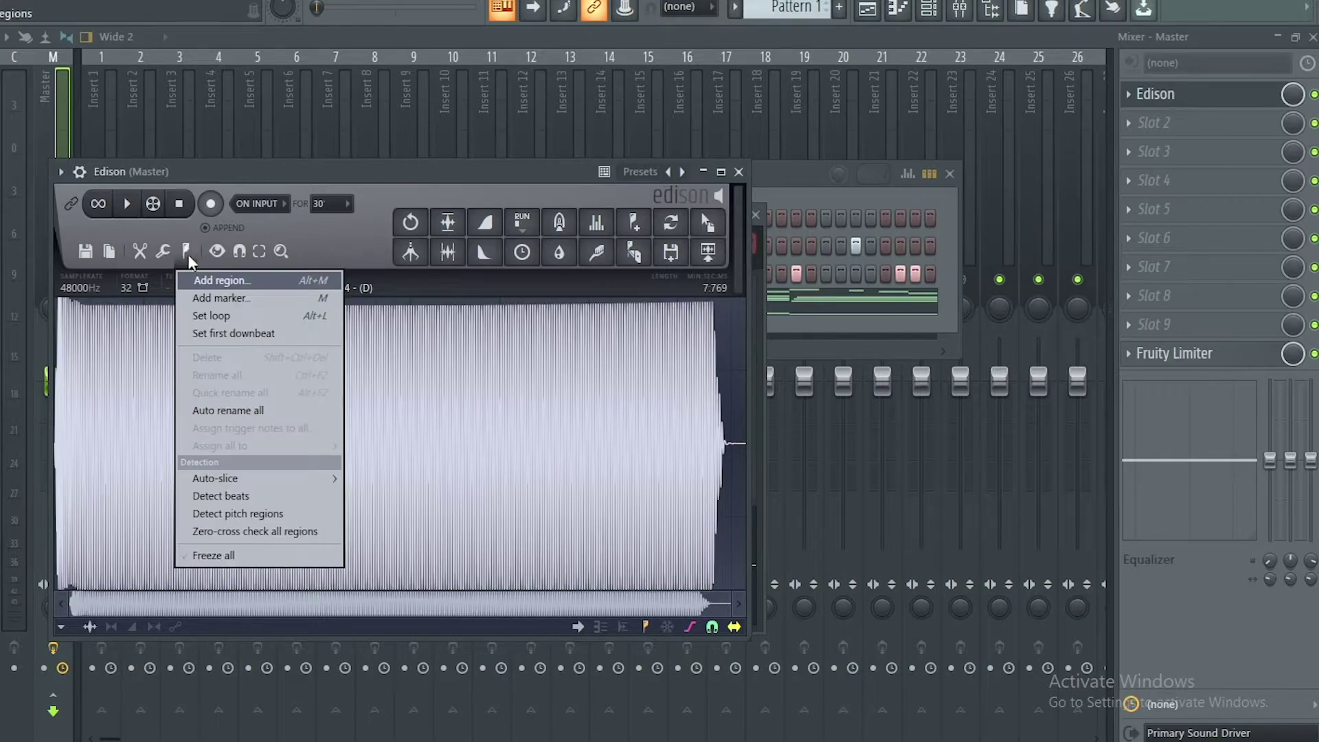
pyautogui.click(246, 513)
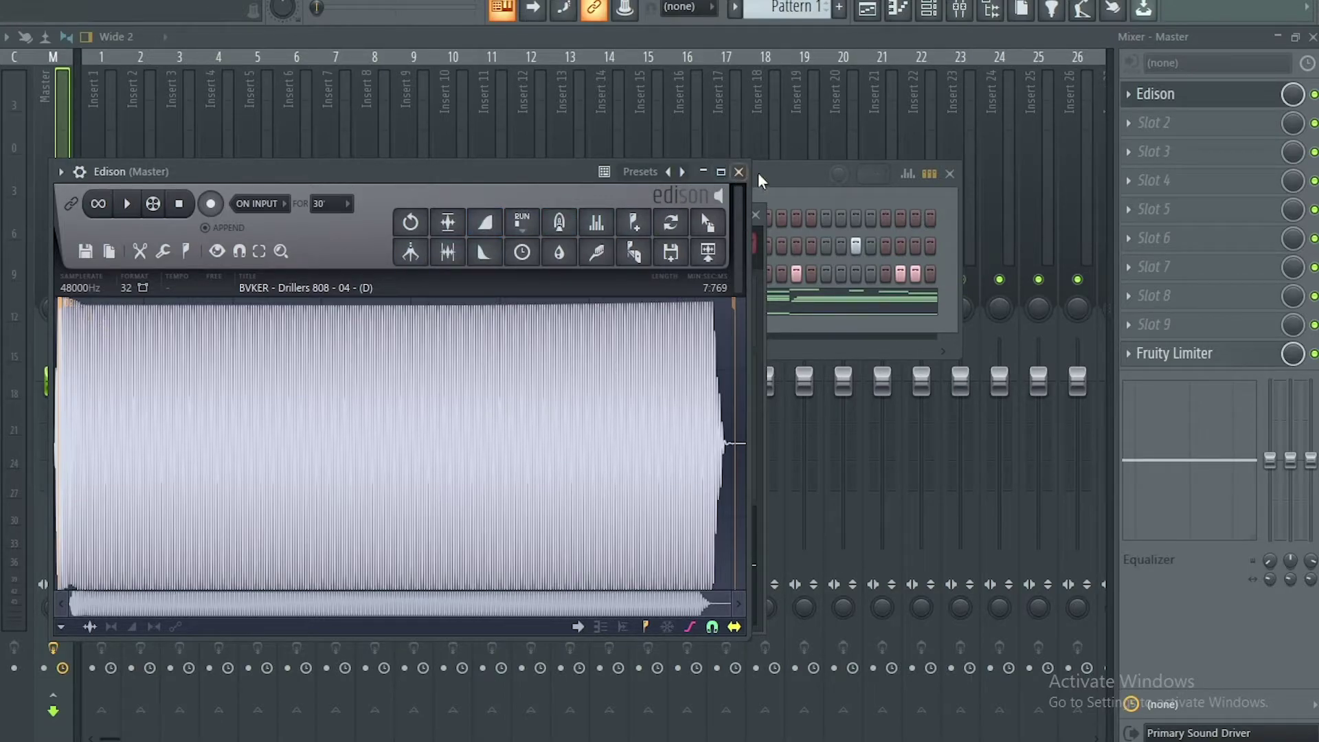
# Close Edison, set the 808's root note to D2 in Miscellaneous functions, and close its settings.
pyautogui.click(738, 171)
pyautogui.click(929, 8)
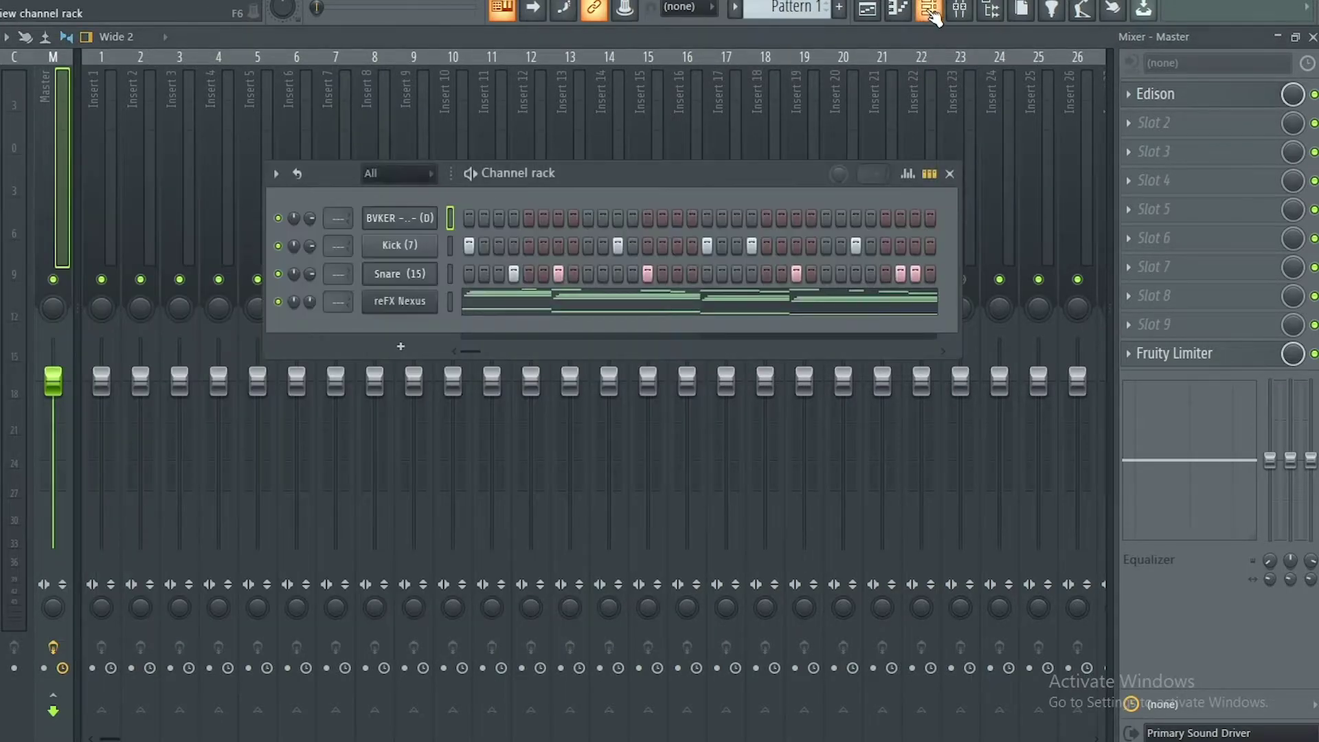
pyautogui.click(412, 228)
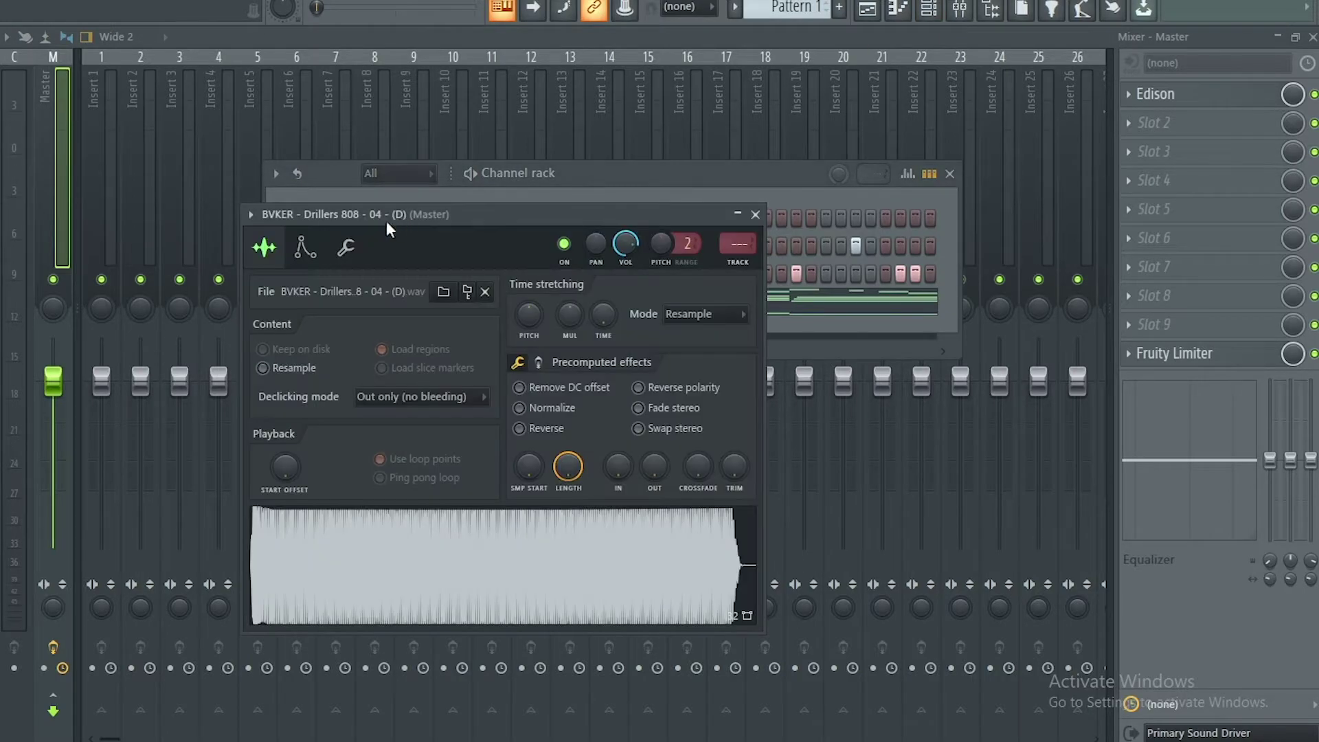
pyautogui.click(351, 247)
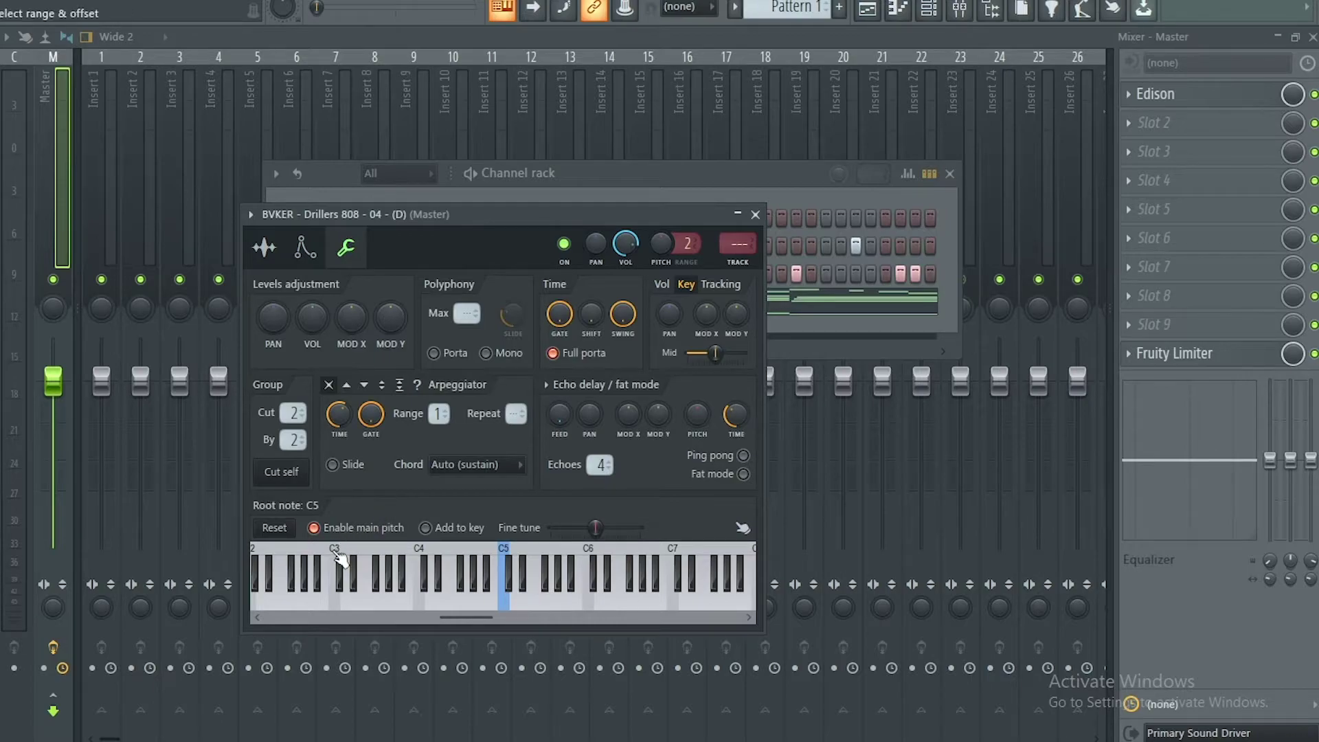
pyautogui.hscroll(-4, 332, 597)
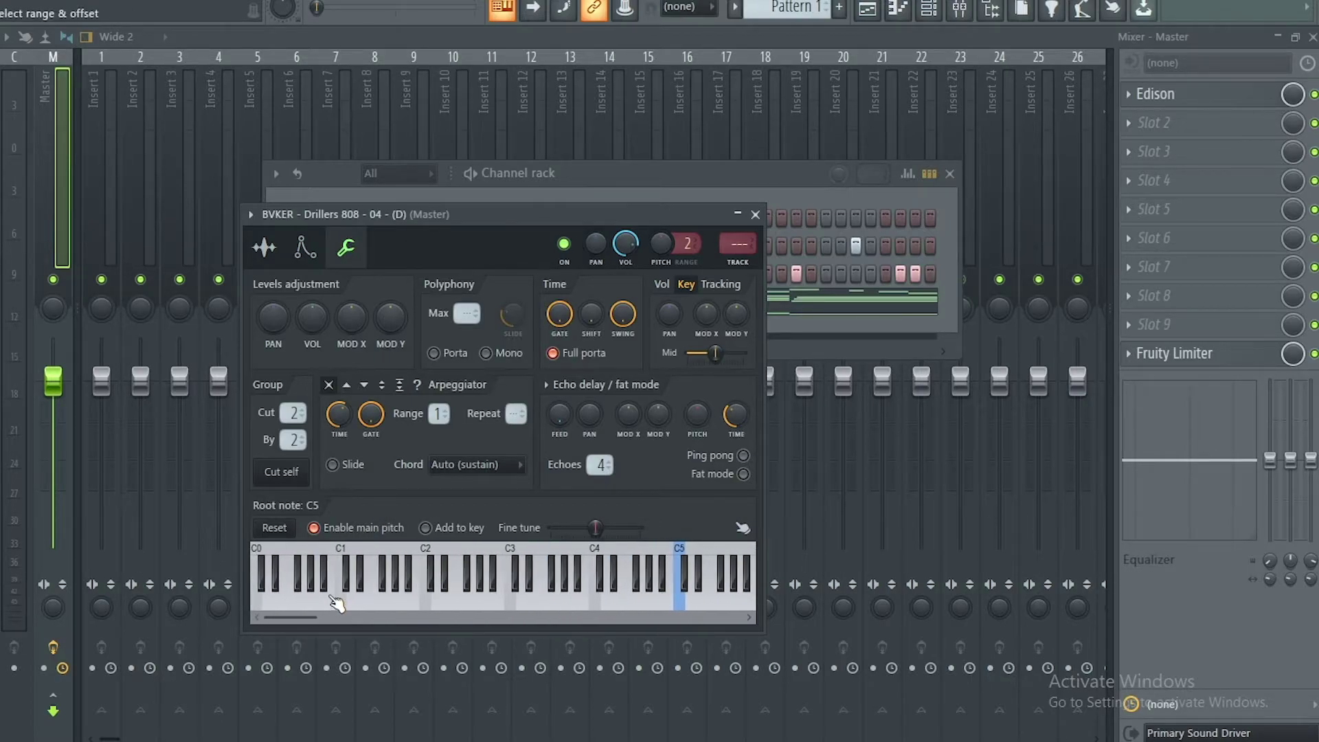
pyautogui.click(438, 601)
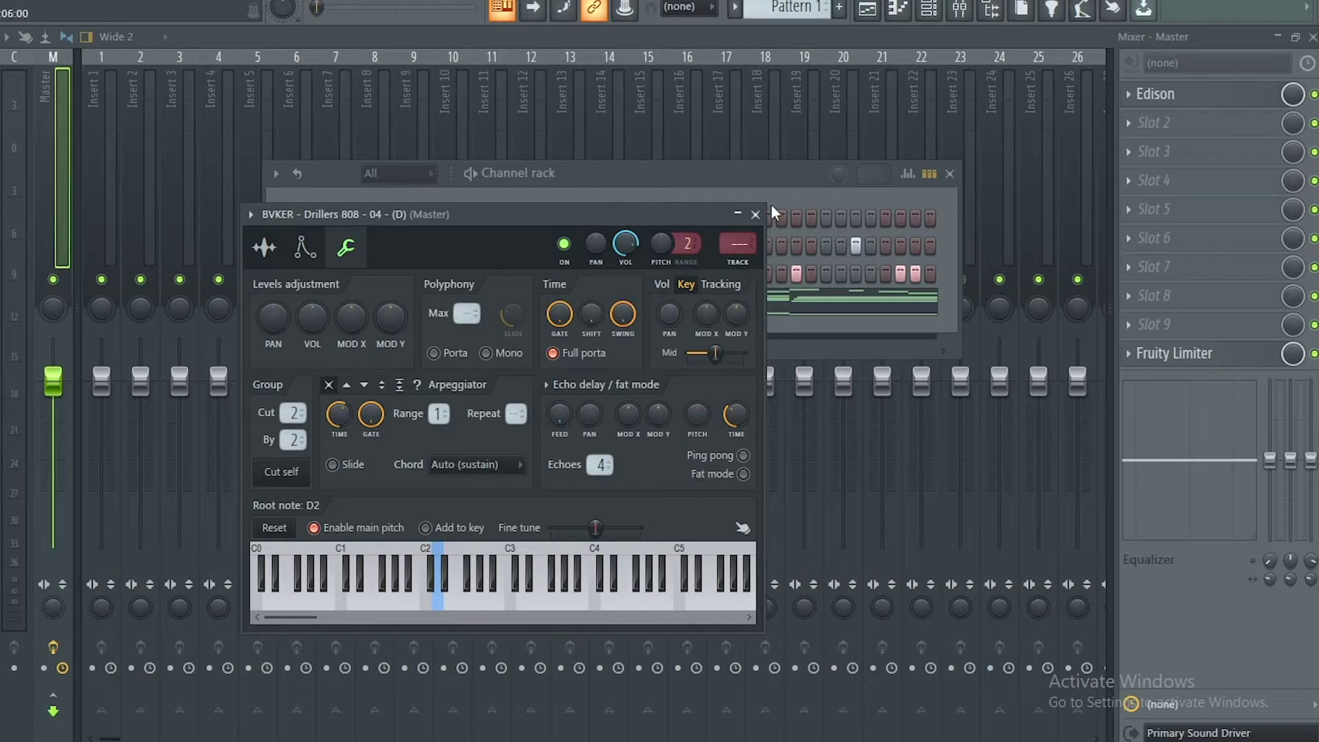
pyautogui.click(755, 213)
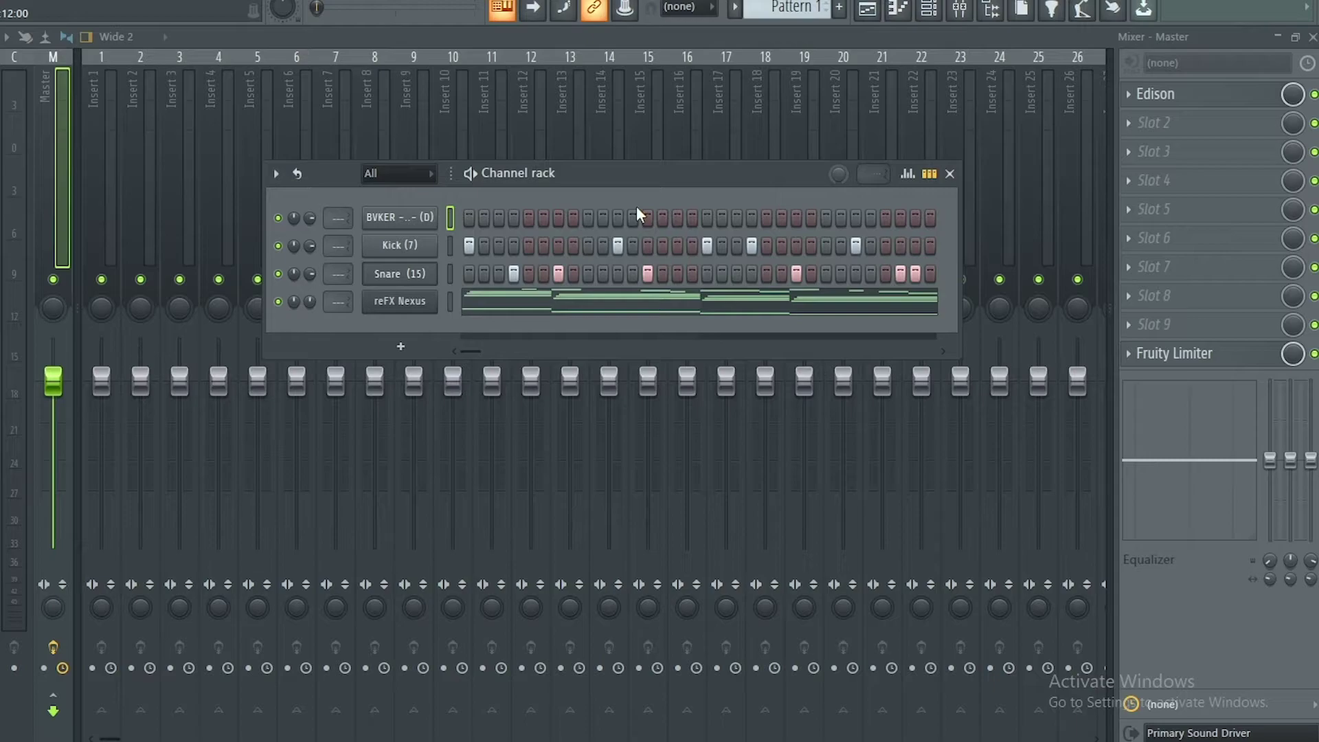
# Open the BVKER 808 channel in the piano roll and scroll up to the bass range.
pyautogui.rightClick(412, 216)
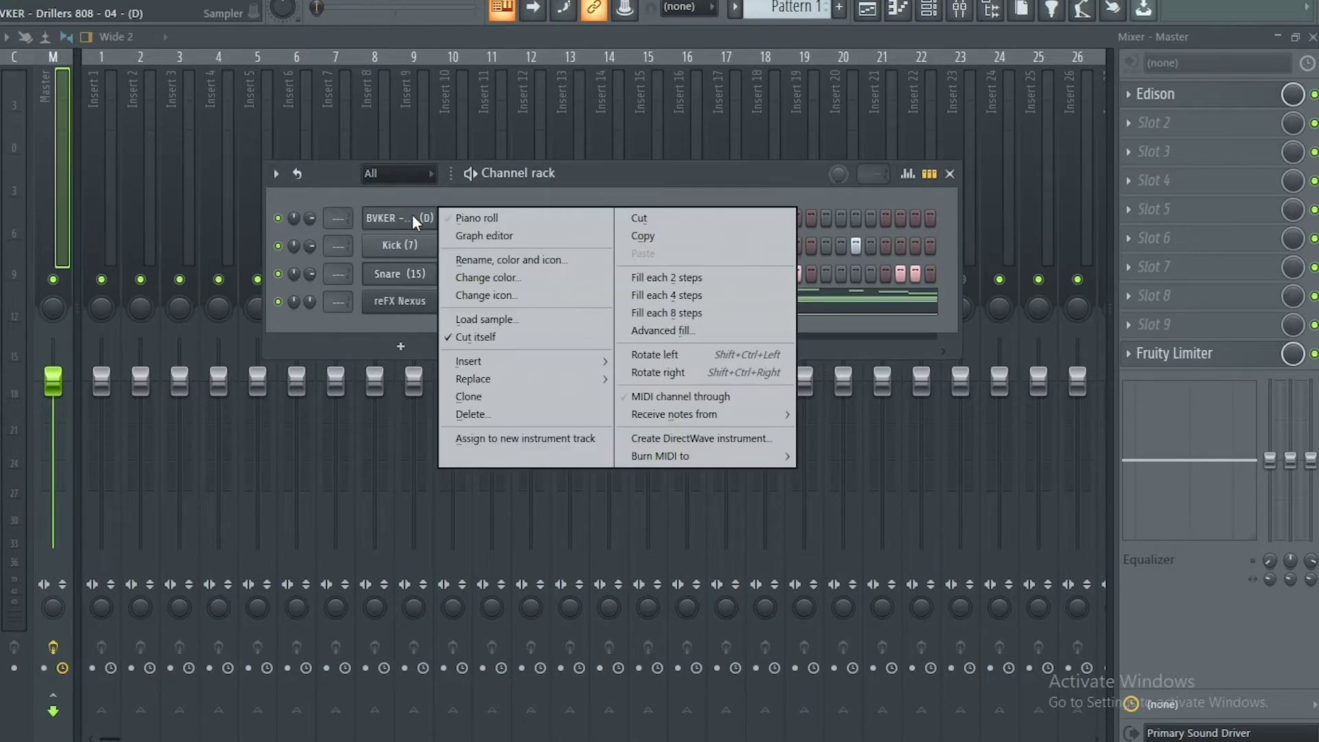
pyautogui.click(474, 218)
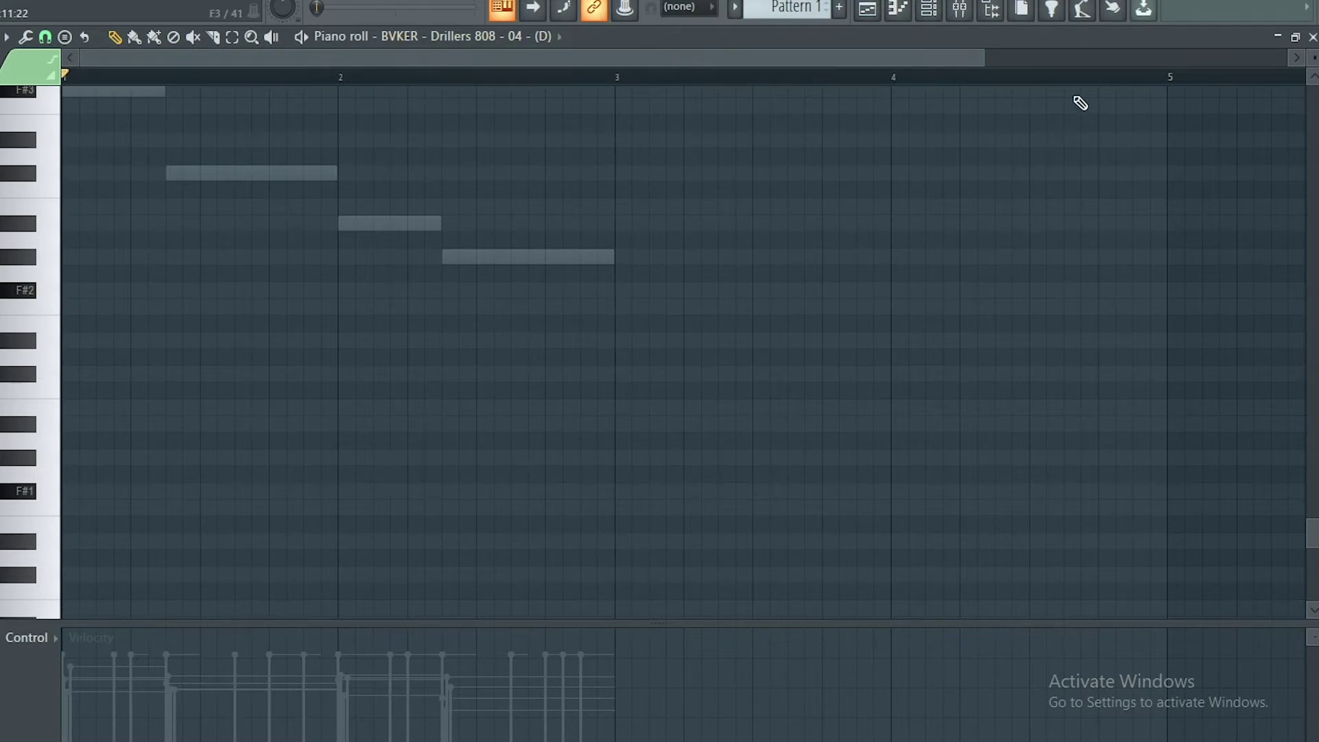
pyautogui.moveTo(980, 52); pyautogui.dragTo(1136, 53)
pyautogui.scroll(1, 1014, 242)
pyautogui.scroll(4, 1013, 243)
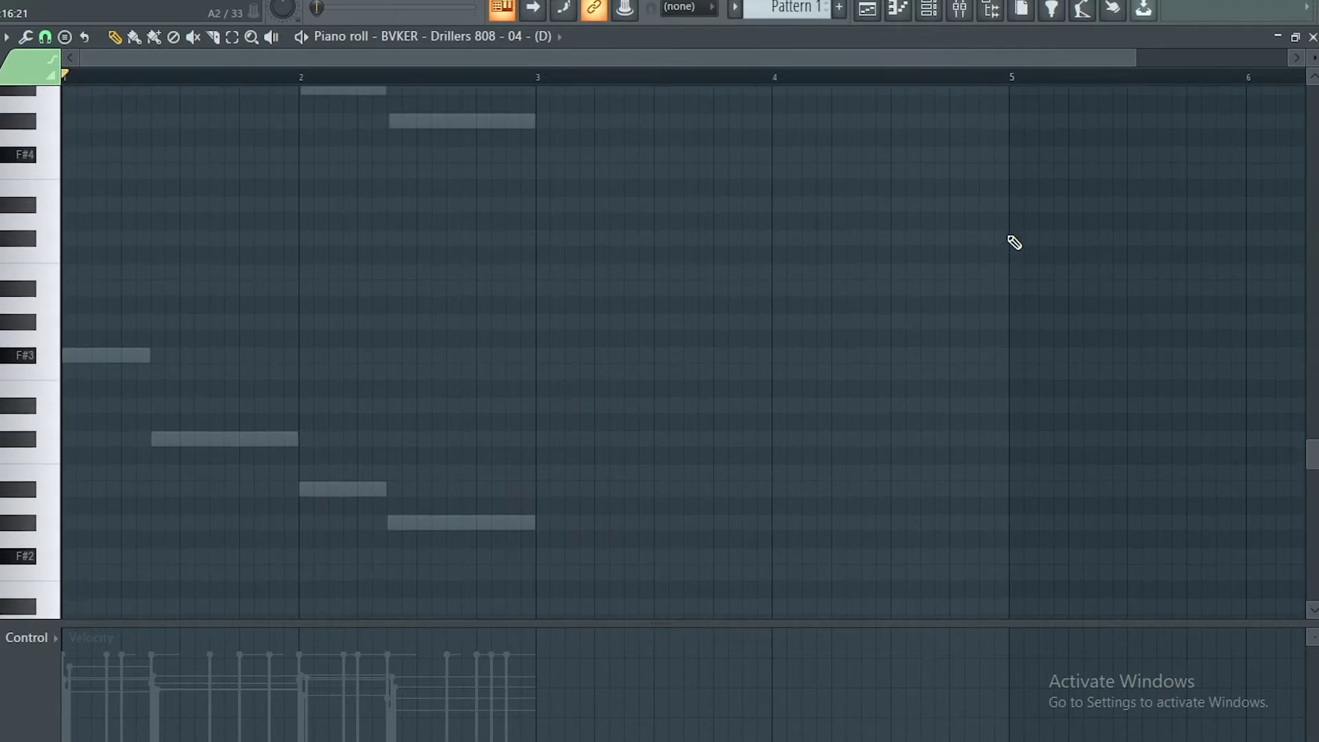
# Draw the bassline notes F#3, C#3, A#2 and G#2 across bars one and two.
pyautogui.click(103, 412)
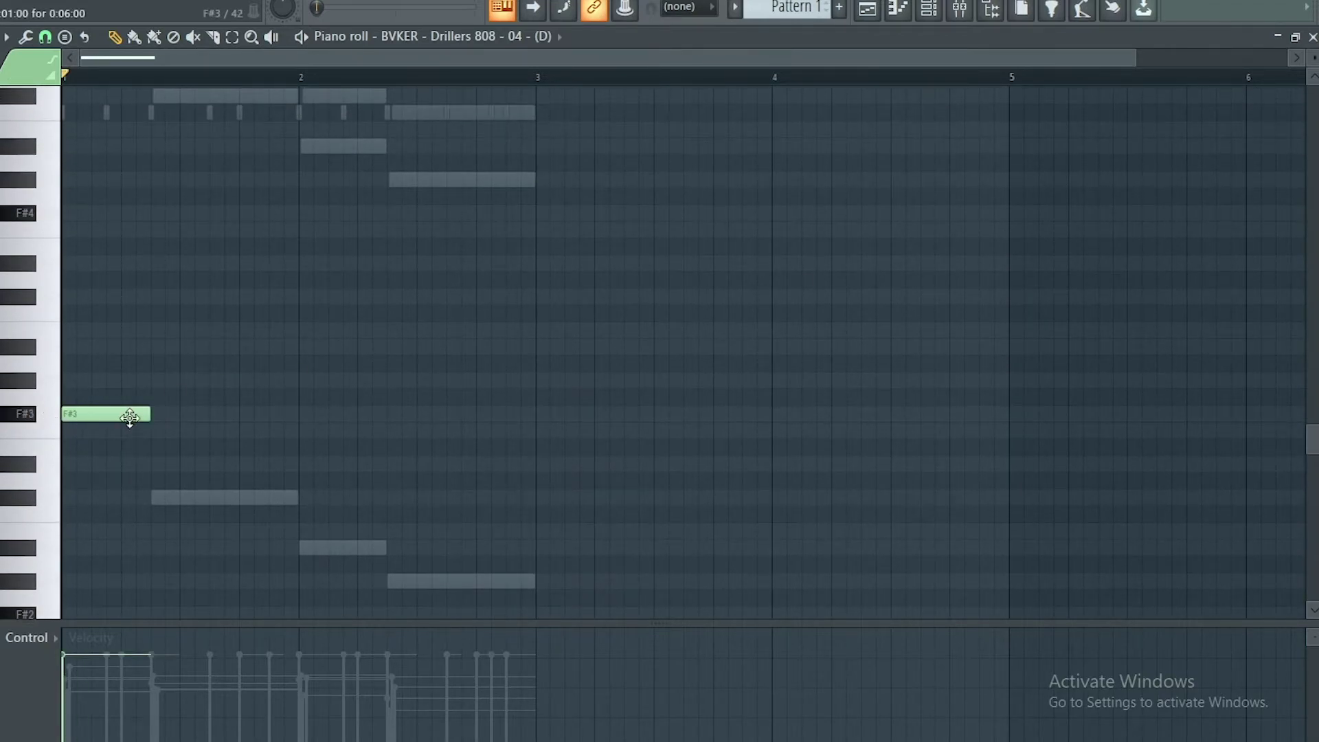
pyautogui.click(159, 498)
pyautogui.moveTo(190, 498); pyautogui.dragTo(188, 497)
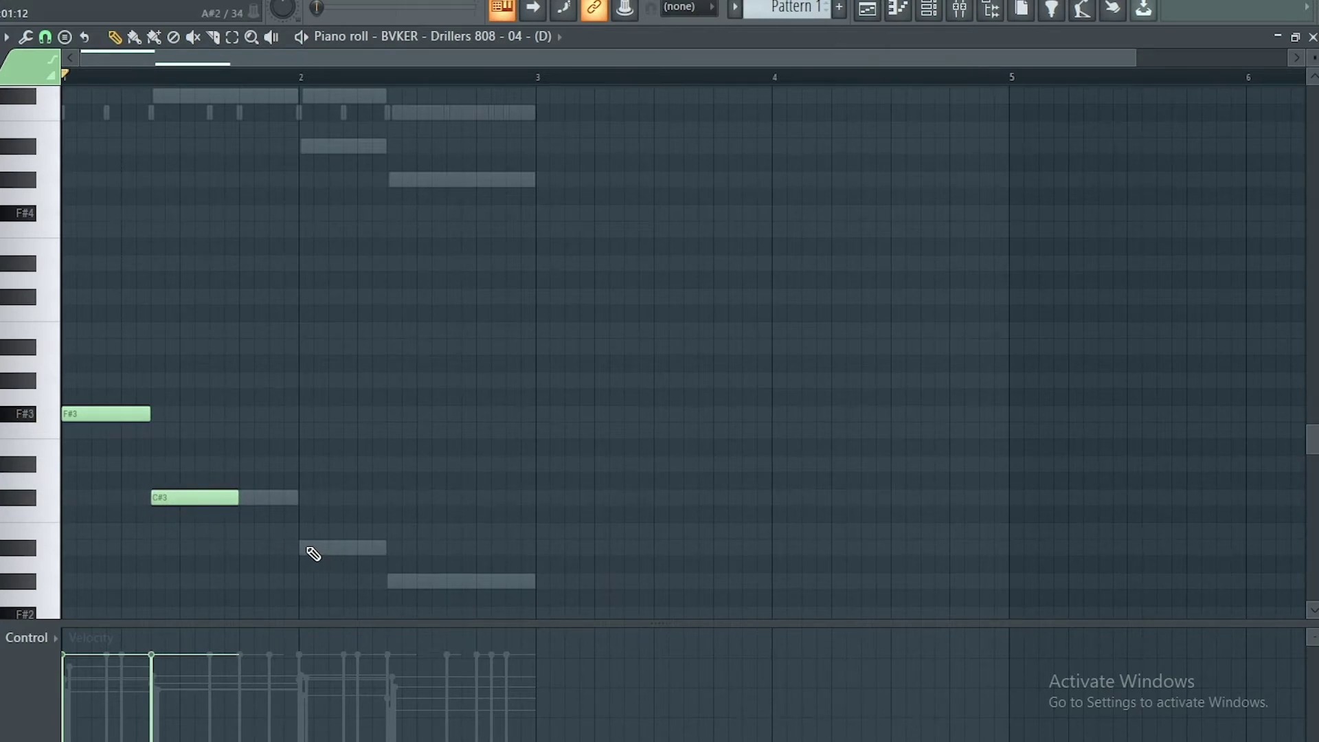
pyautogui.click(311, 548)
pyautogui.moveTo(322, 547); pyautogui.dragTo(320, 547)
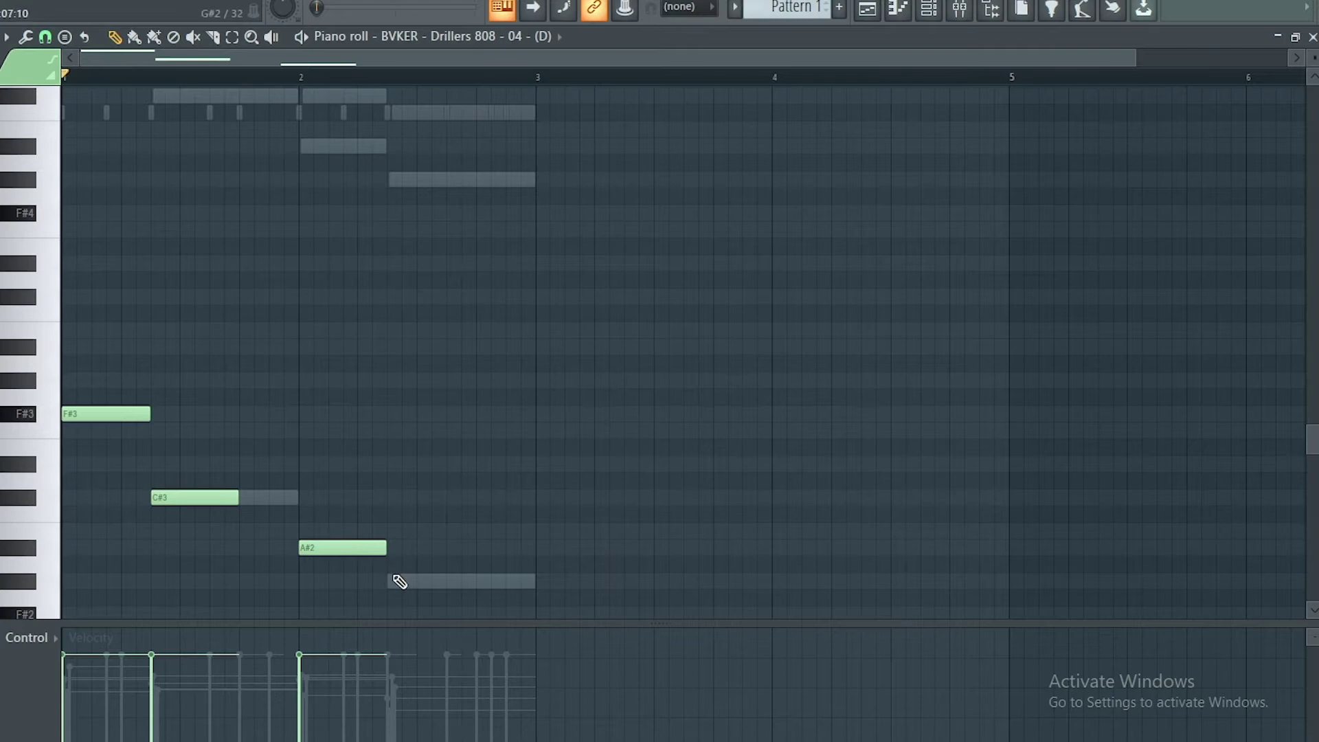
pyautogui.click(388, 581)
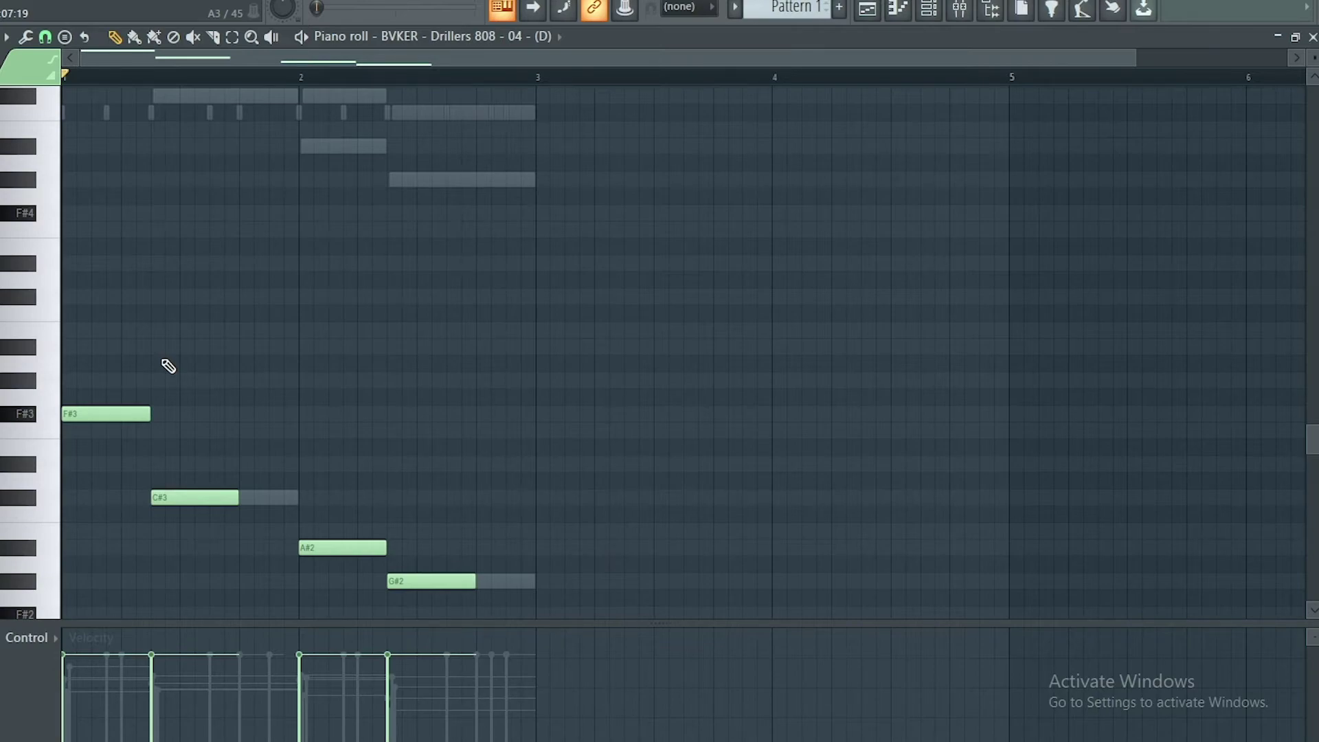
# Play back the four-note 808 bassline, then stop playback.
pyautogui.press('space')
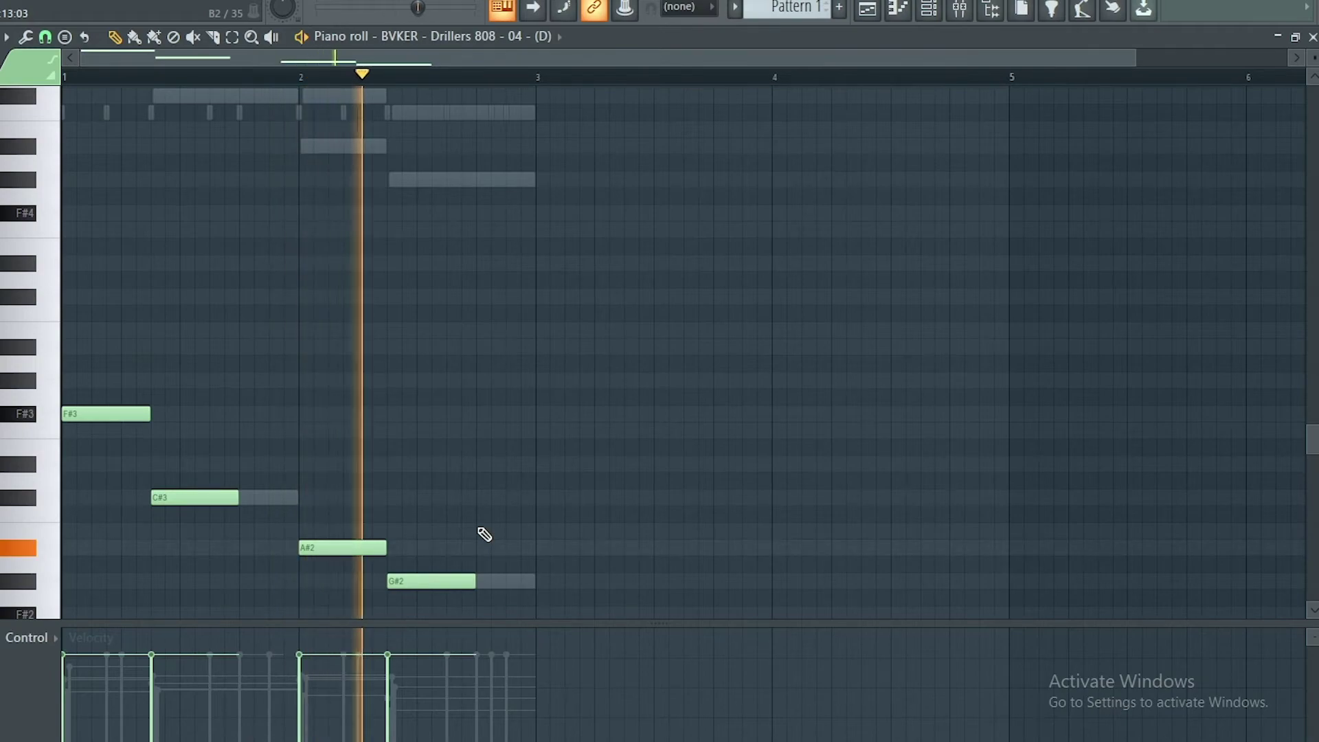
pyautogui.press('space')
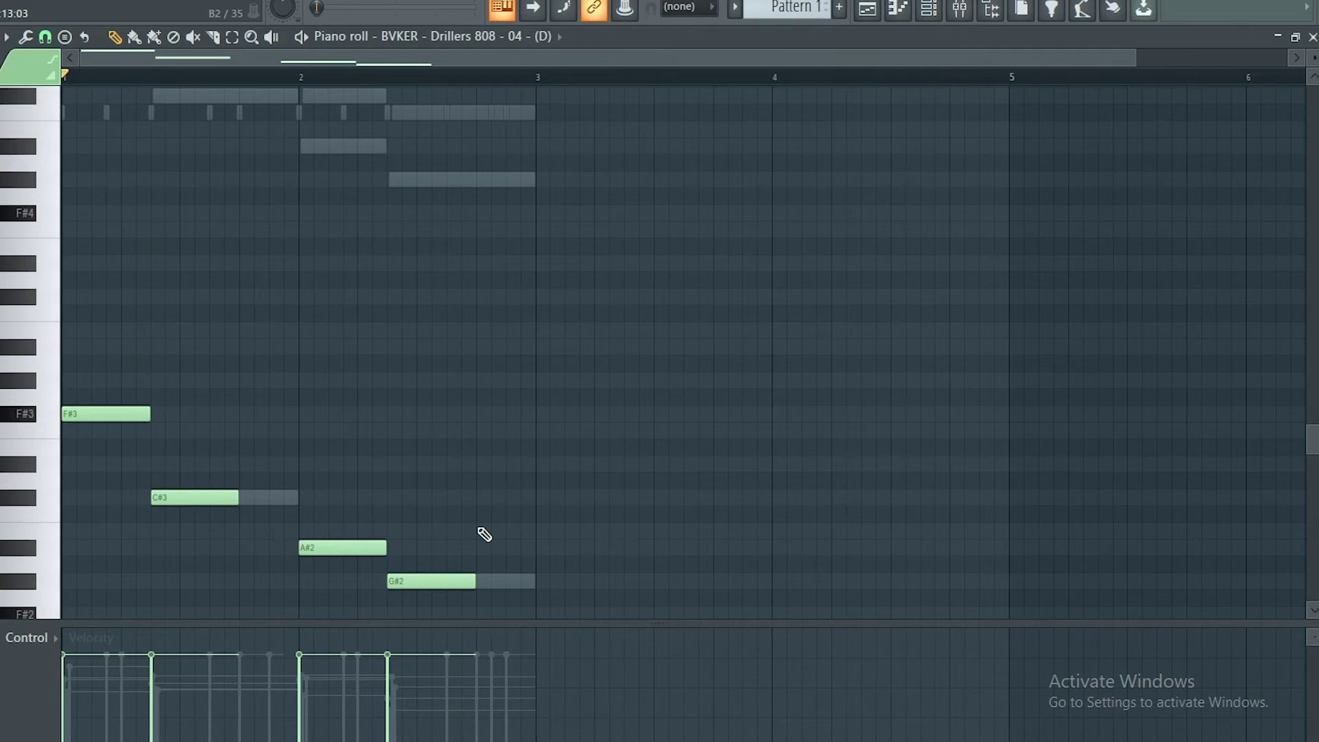
# Check the 808's Cut itself option, then reopen its settings on the volume envelope tab.
pyautogui.click(929, 8)
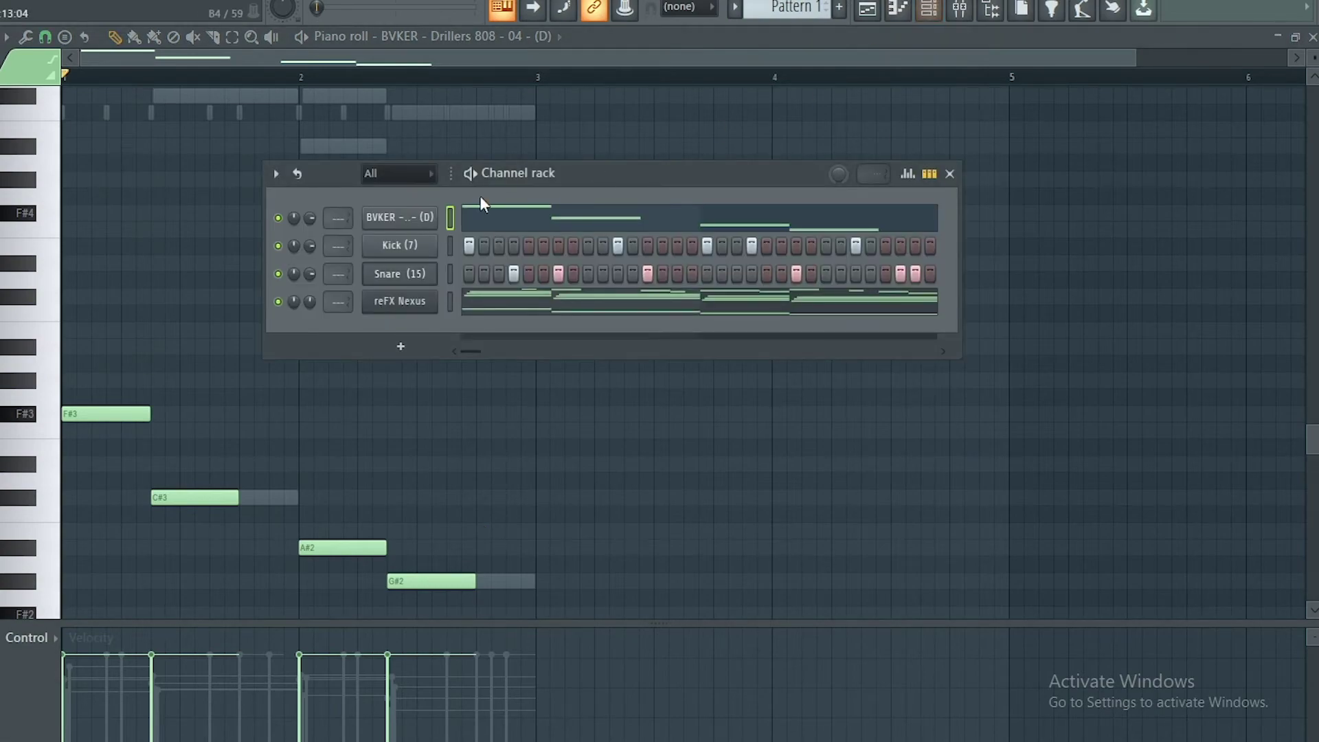
pyautogui.rightClick(416, 217)
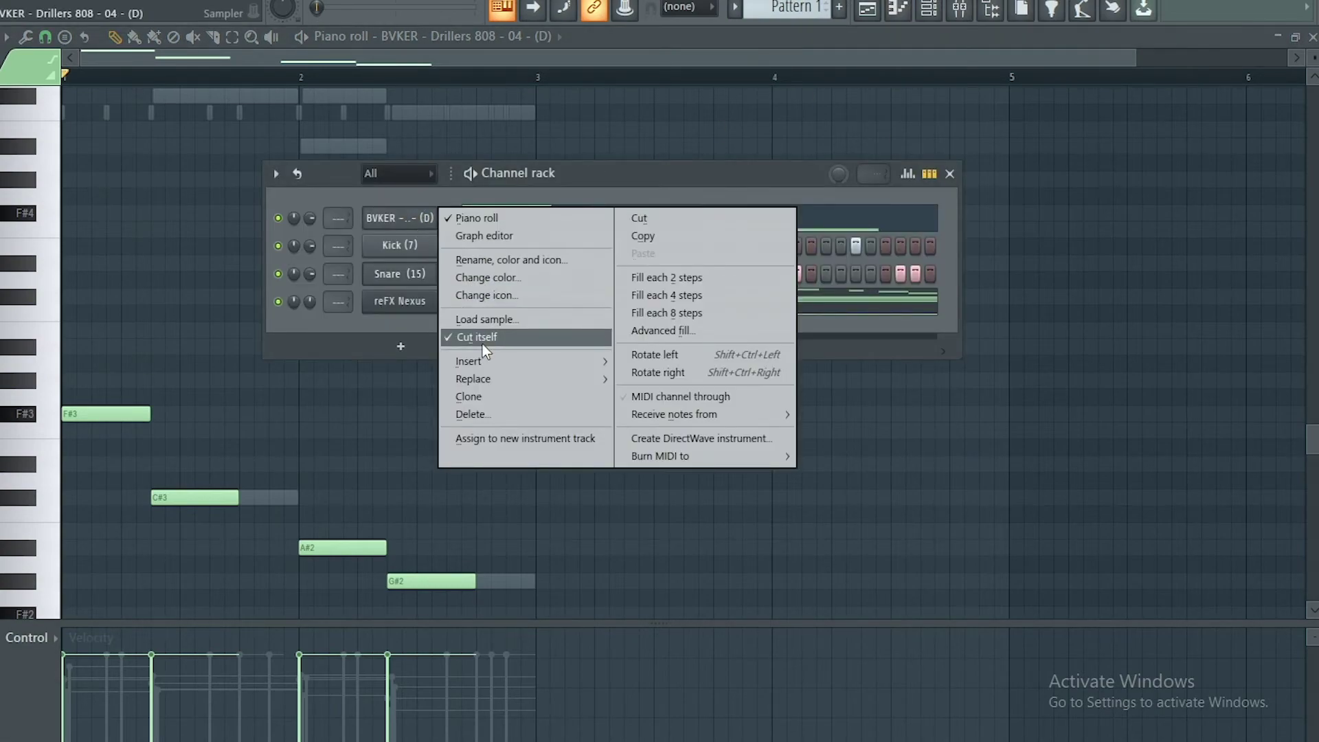
pyautogui.click(408, 226)
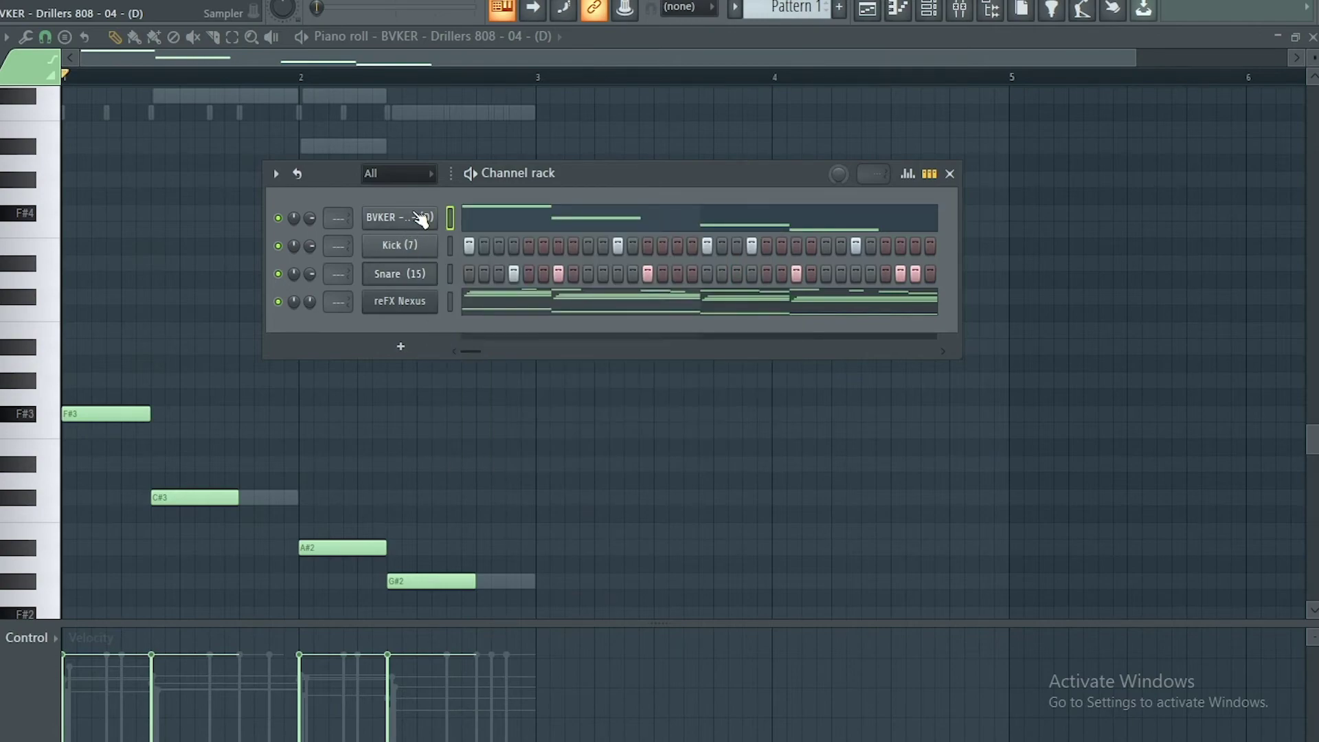
pyautogui.click(420, 218)
pyautogui.click(309, 250)
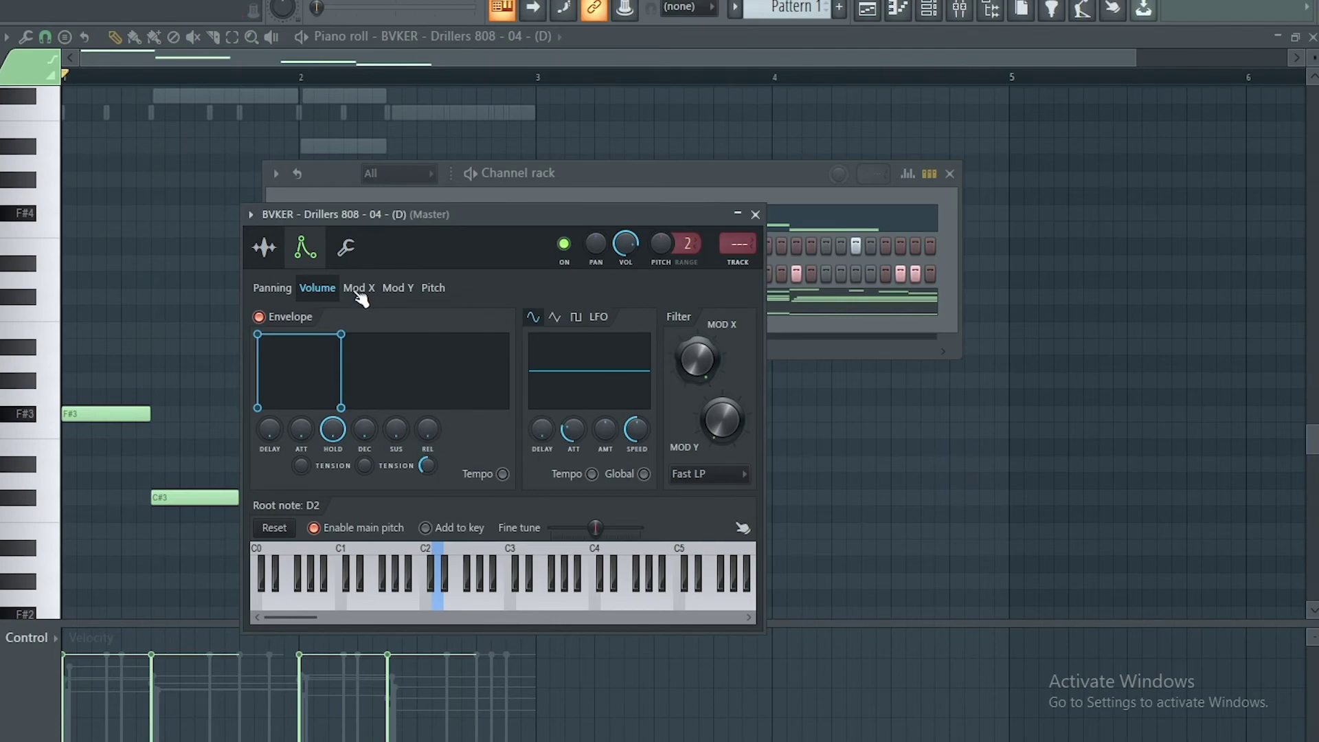
# Run Detect pitch regions on the 808 sample in Edison again, then close Edison.
pyautogui.click(273, 253)
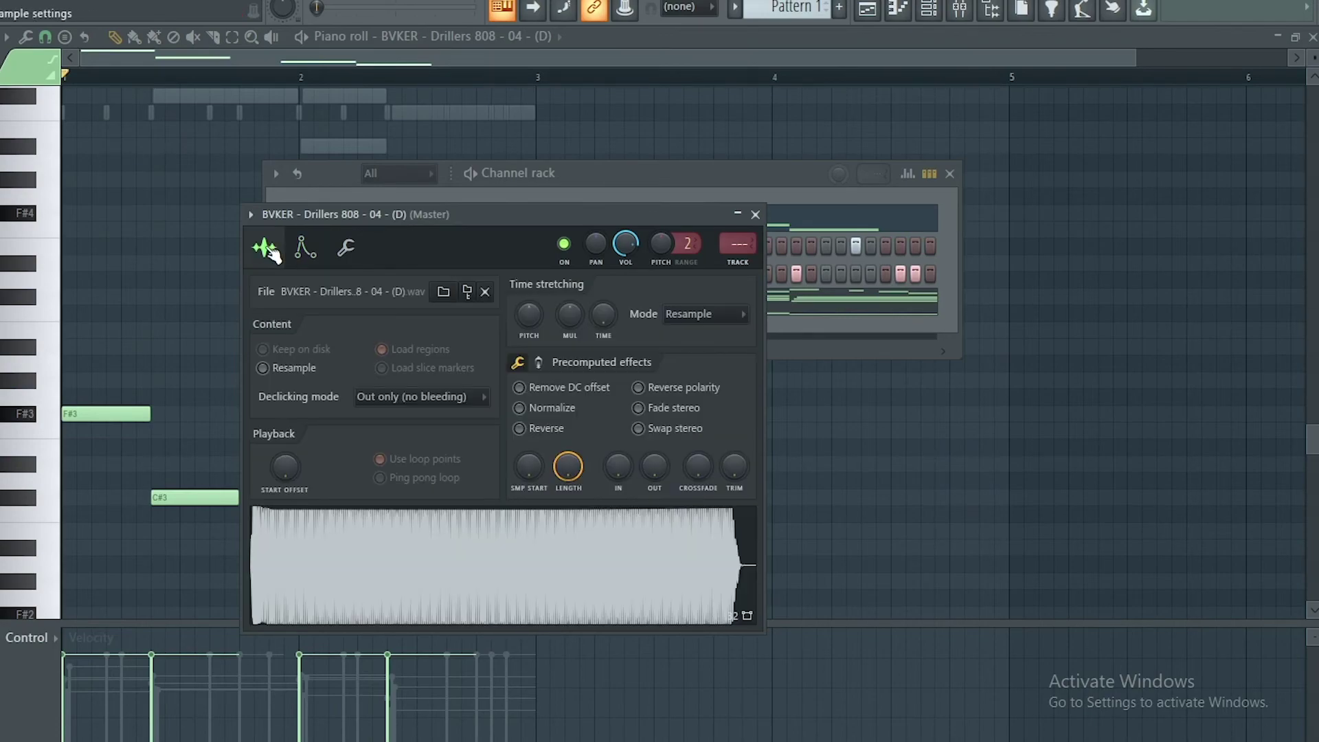
pyautogui.rightClick(353, 549)
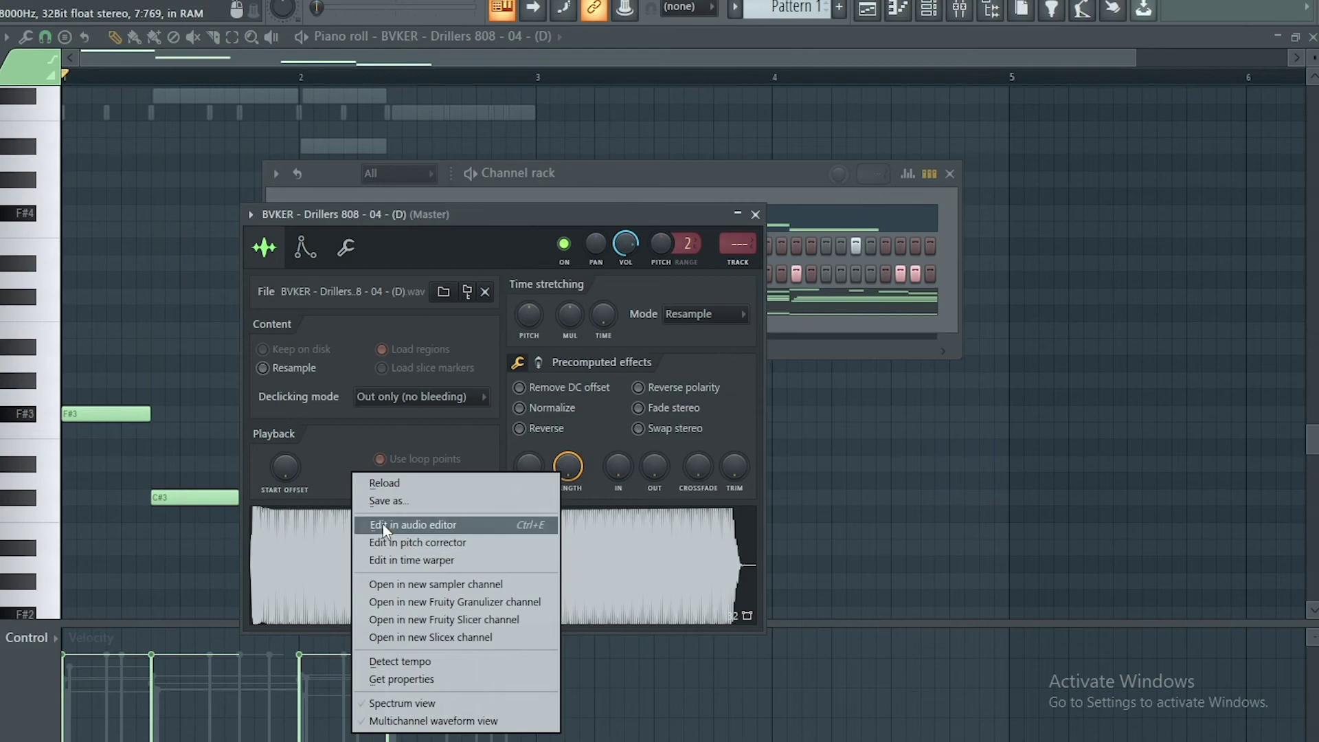
pyautogui.click(412, 524)
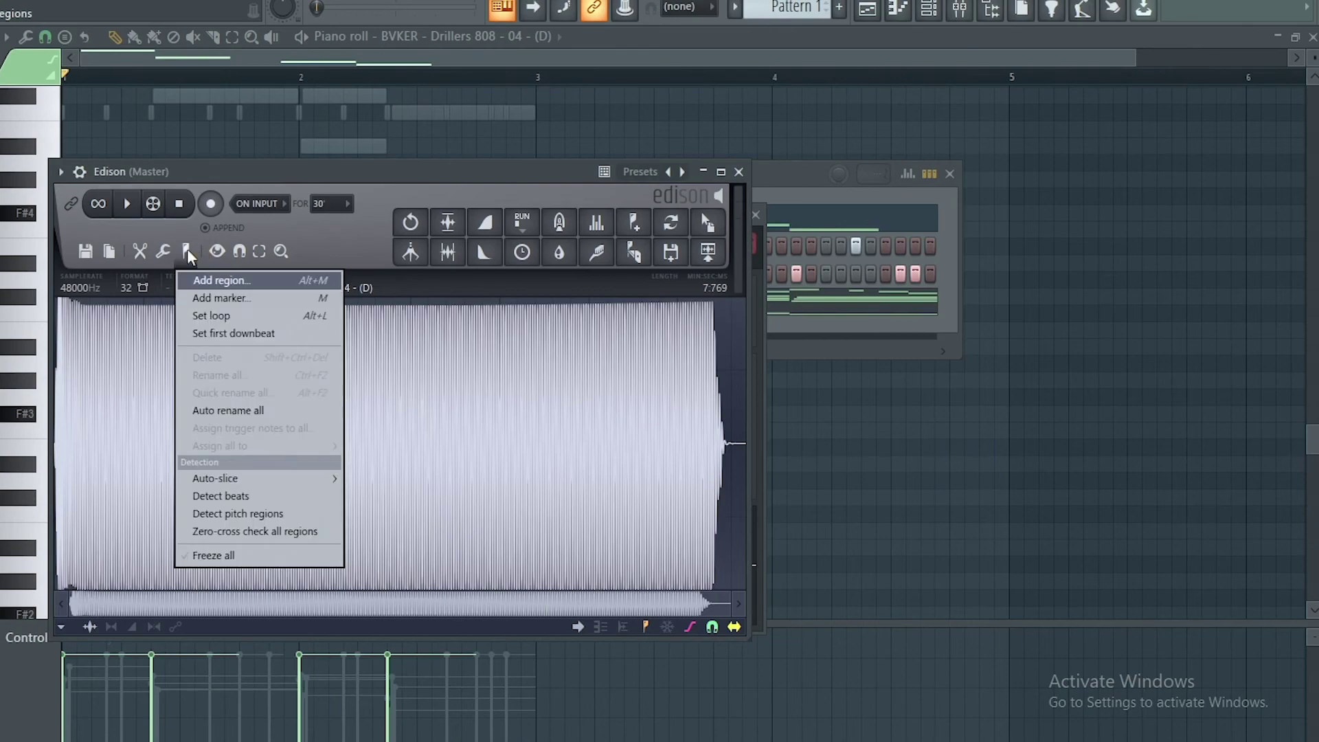
pyautogui.click(186, 251)
pyautogui.click(248, 514)
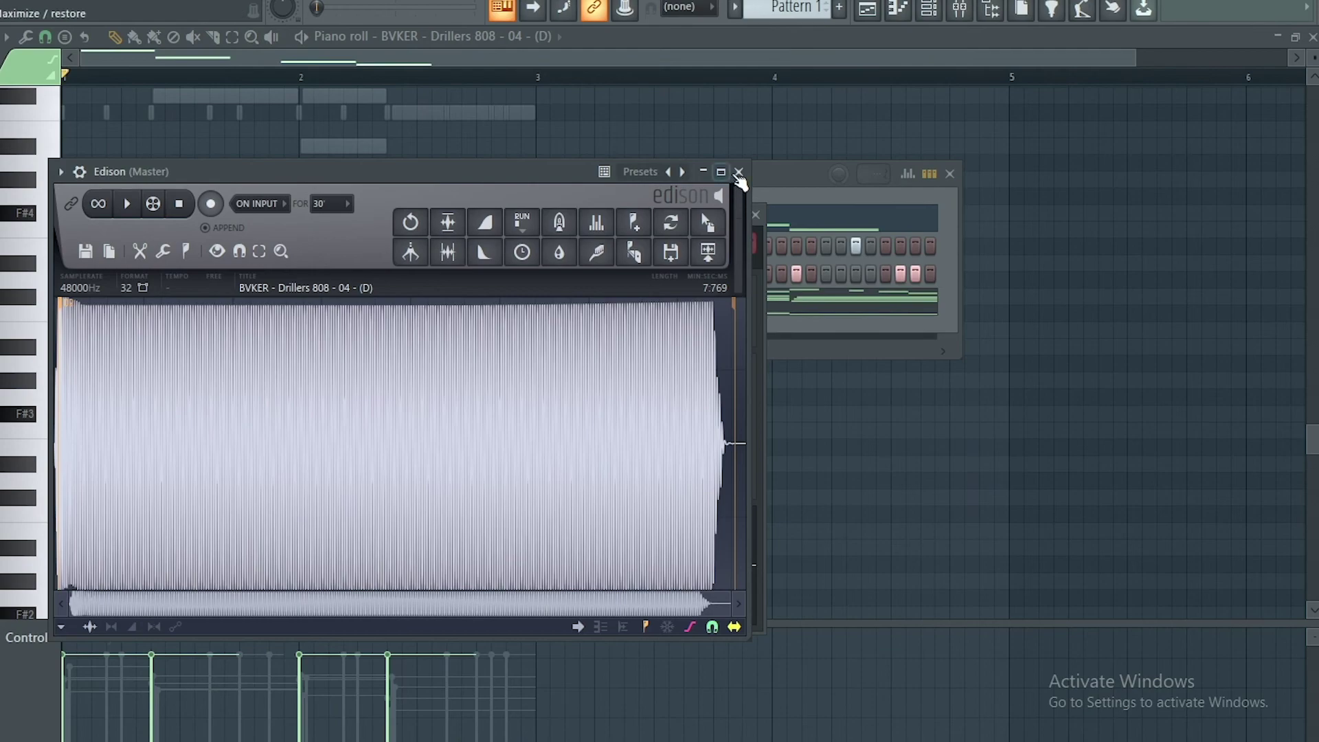
pyautogui.click(738, 172)
# Reopen the BVKER 808 channel's miscellaneous settings, showing root note D2 and cut group 2.
pyautogui.click(928, 8)
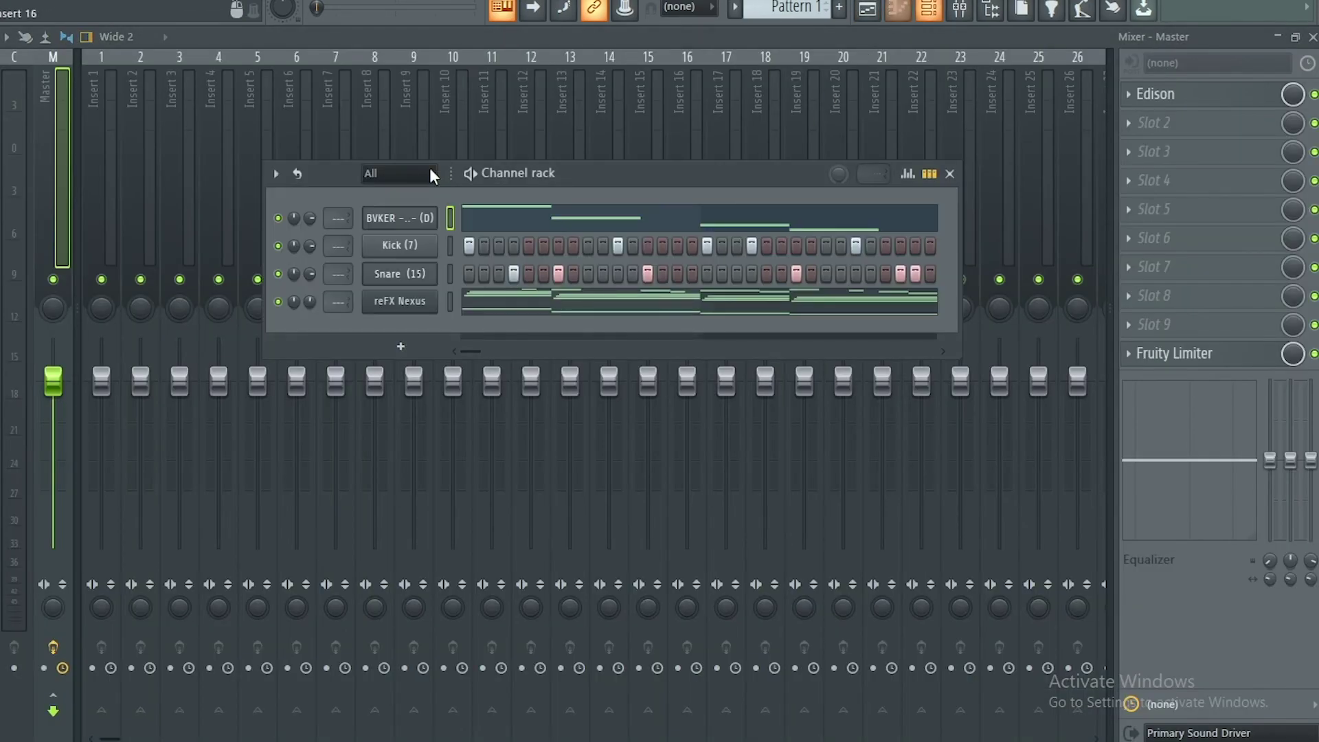
pyautogui.click(415, 217)
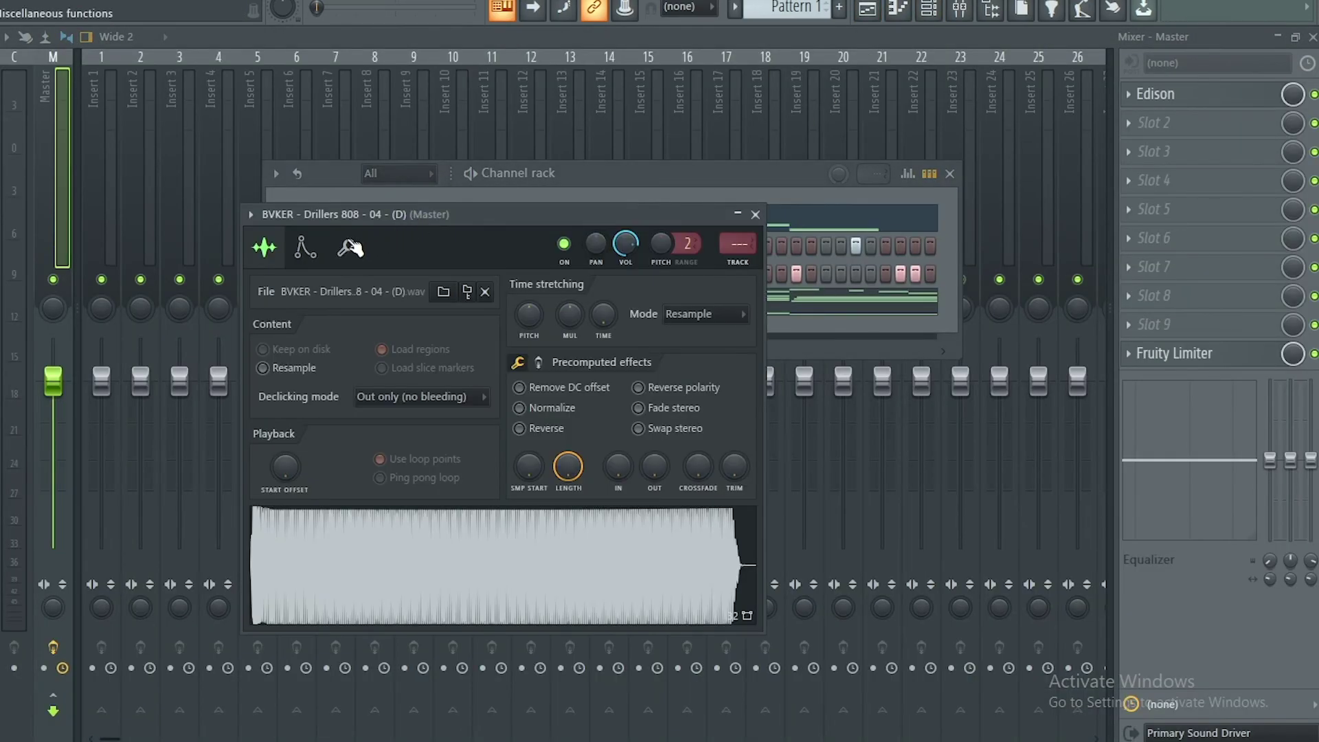
pyautogui.click(348, 249)
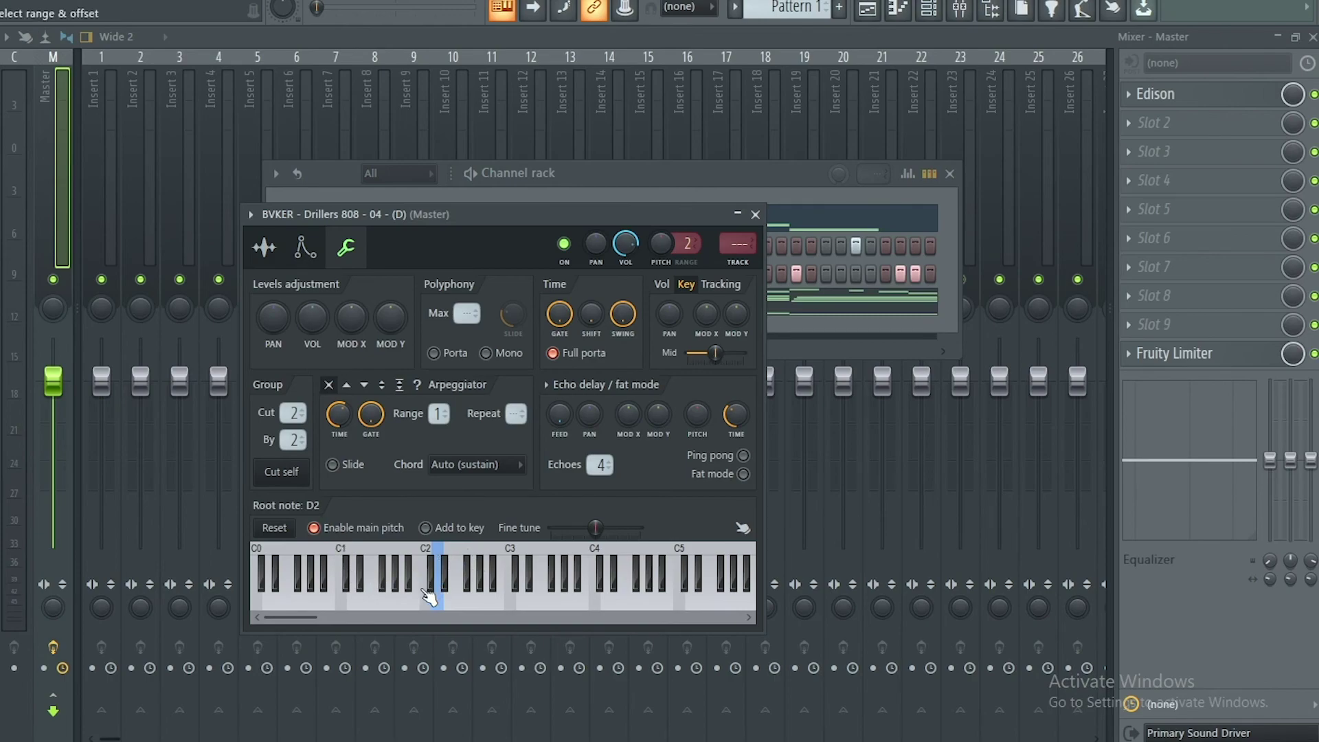